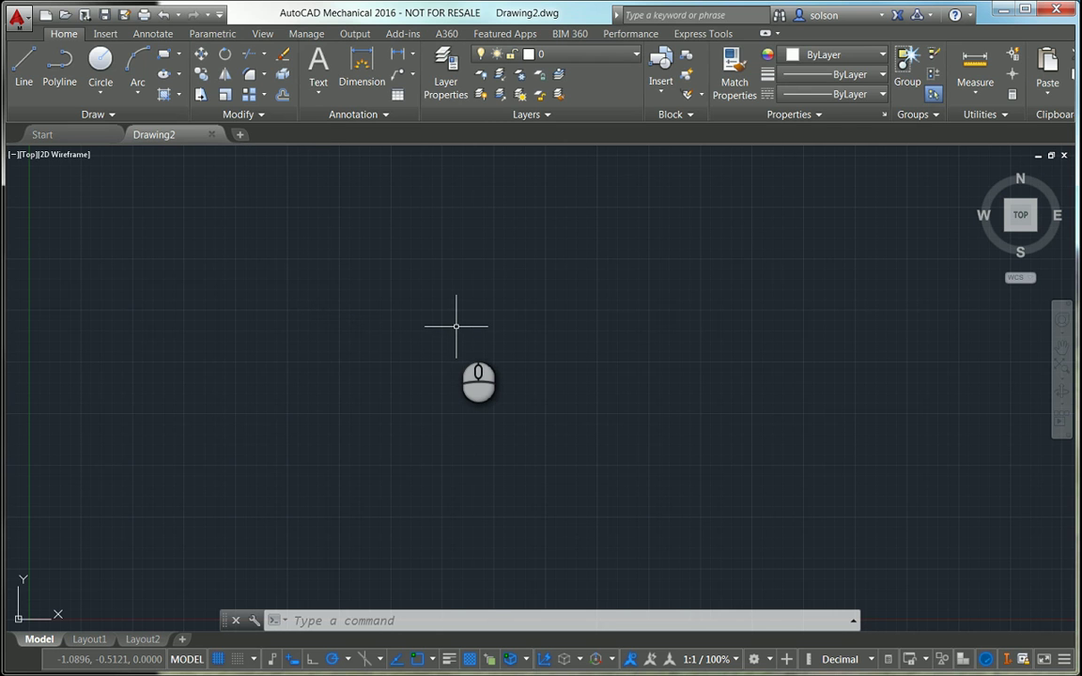
# Step: Attach the TechShop.rcp point cloud to the drawing at insertion point 0,0,0
pyautogui.click(105, 34)
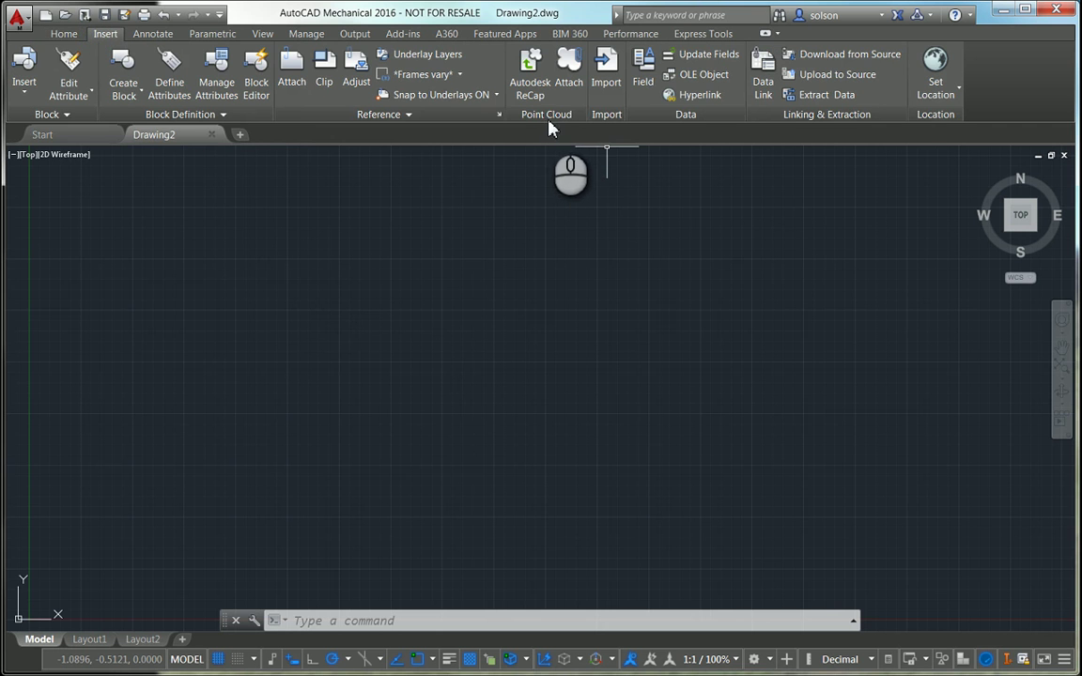
pyautogui.click(568, 71)
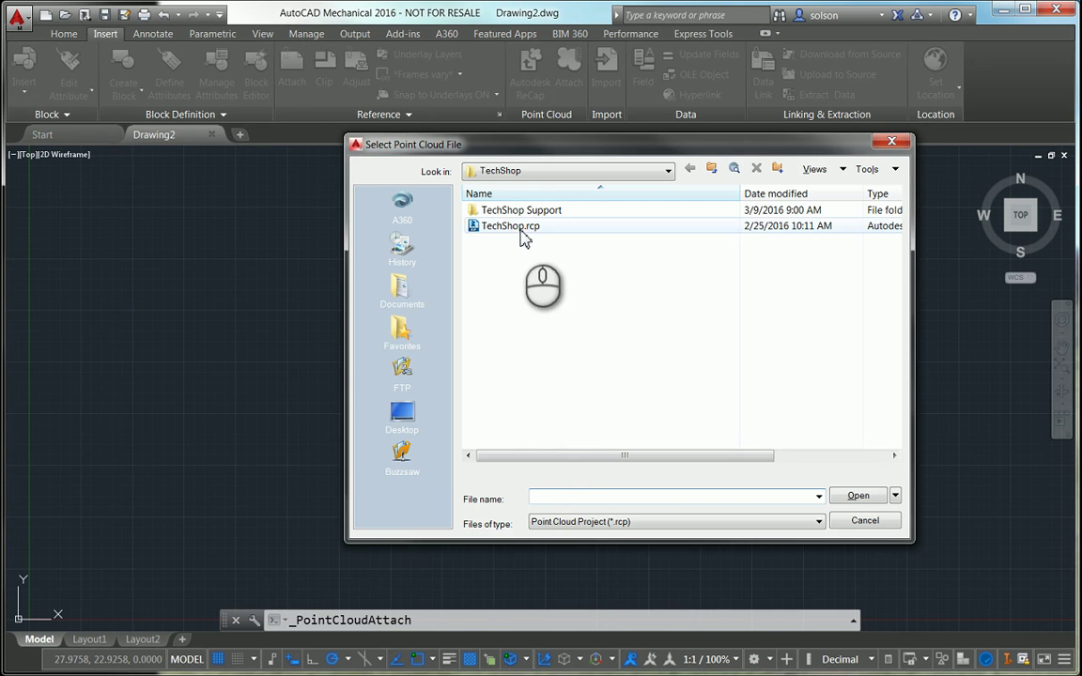
pyautogui.click(510, 226)
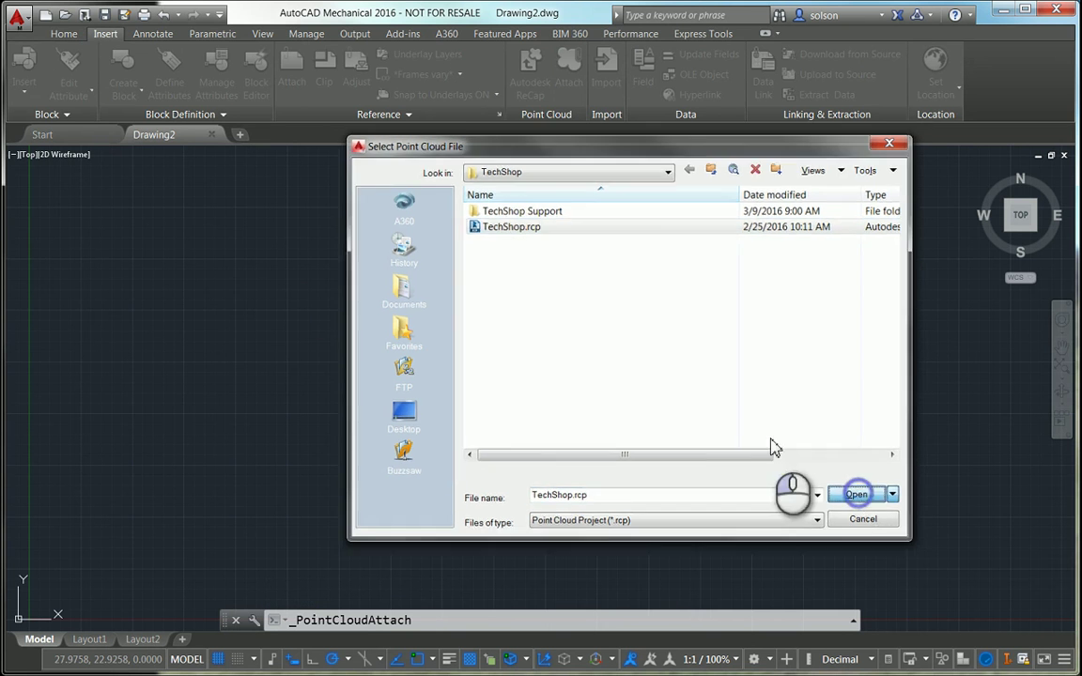
pyautogui.click(857, 495)
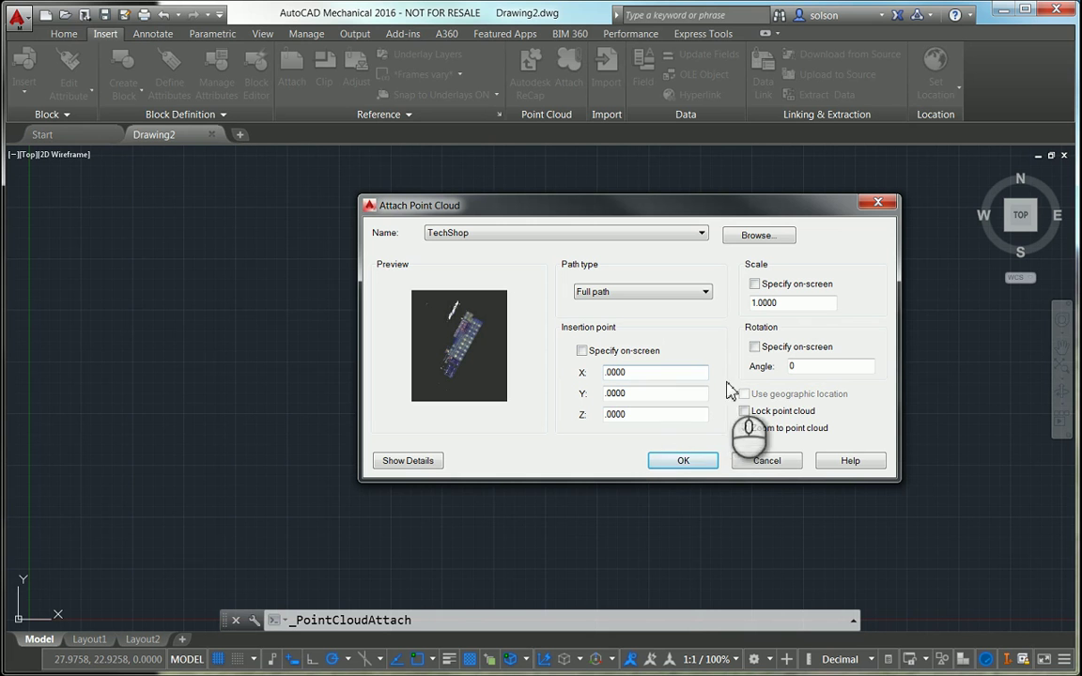
pyautogui.click(662, 459)
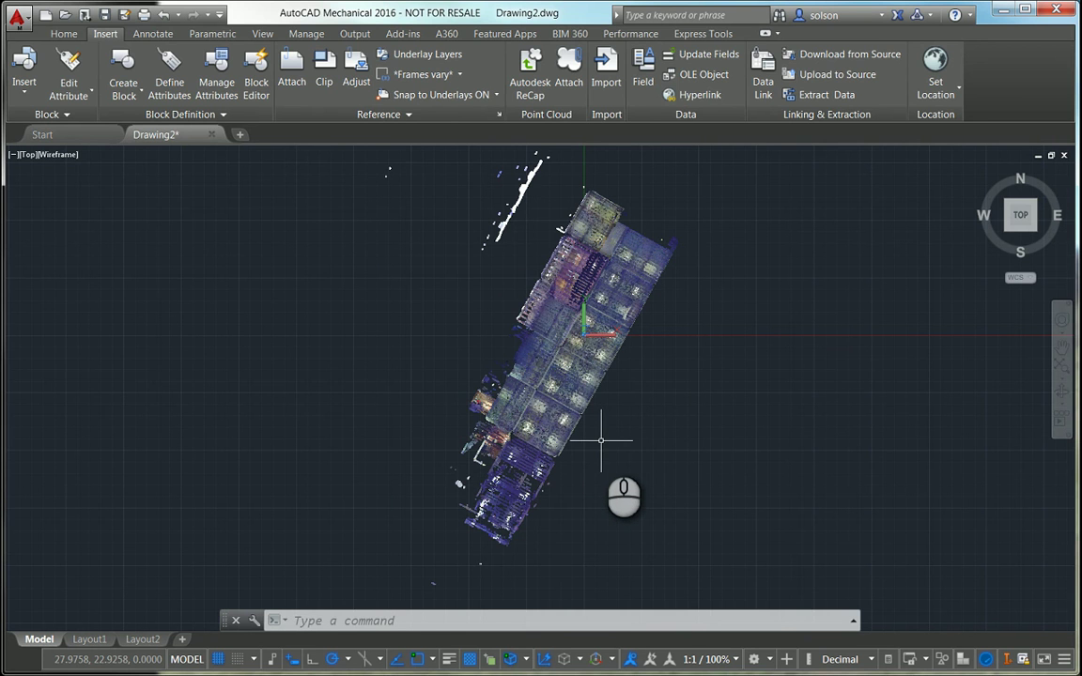
# Step: Start the ROTATE command with the RO alias
pyautogui.press('Return')
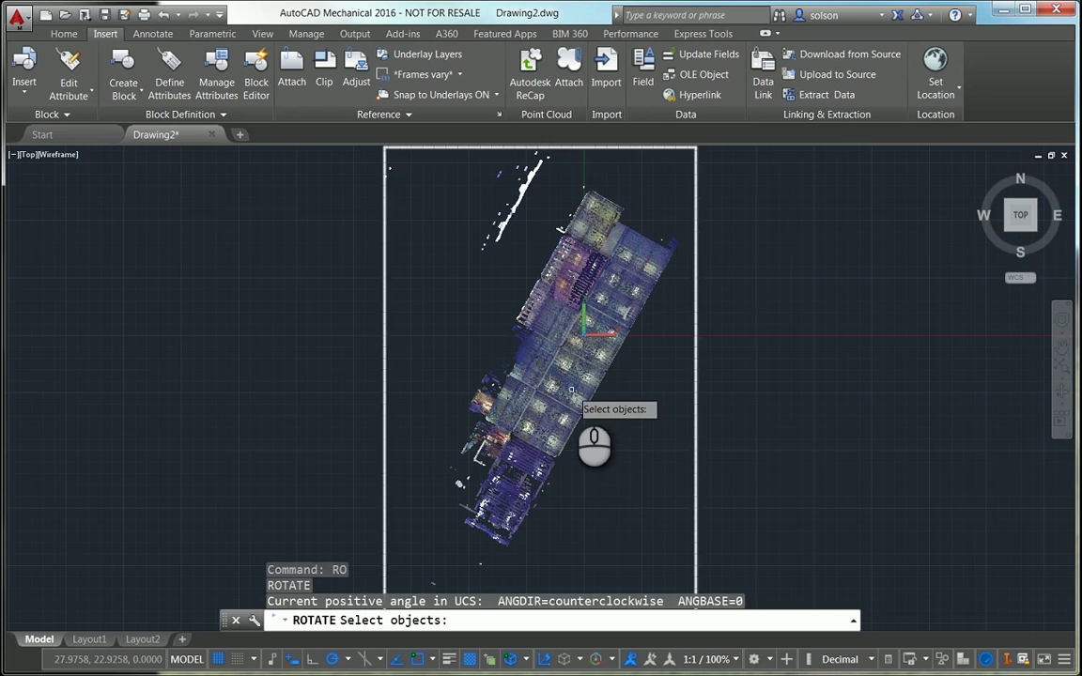
# Step: Select the point cloud to rotate and enable 3D point-cloud snaps like Edge, Corner and Node
pyautogui.click(601, 457)
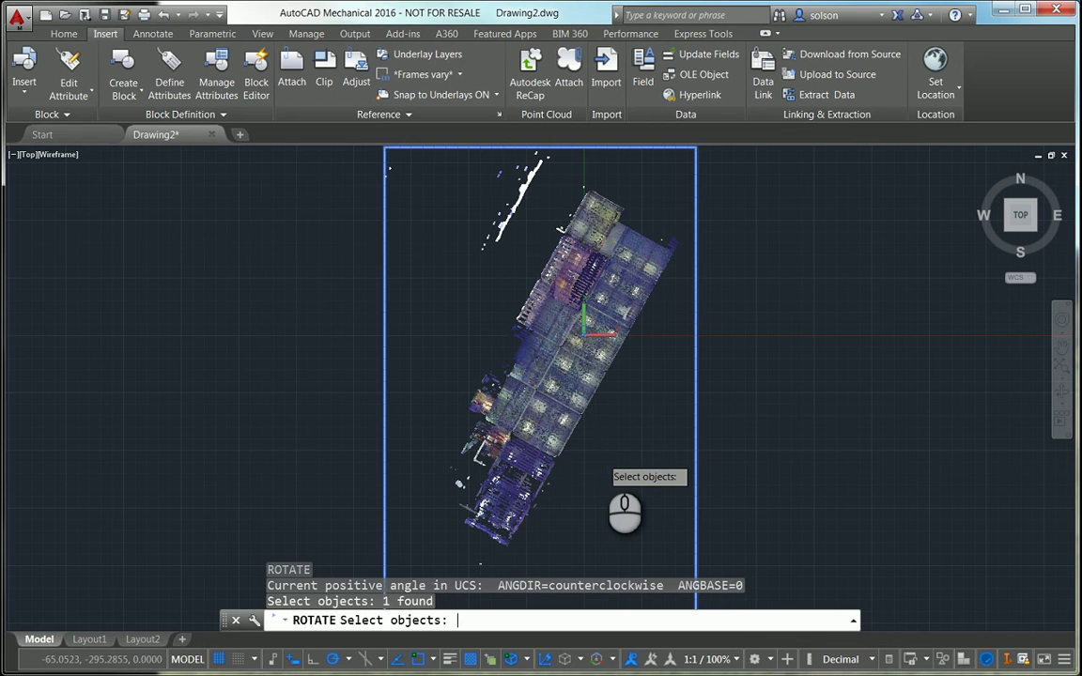
pyautogui.press('Return')
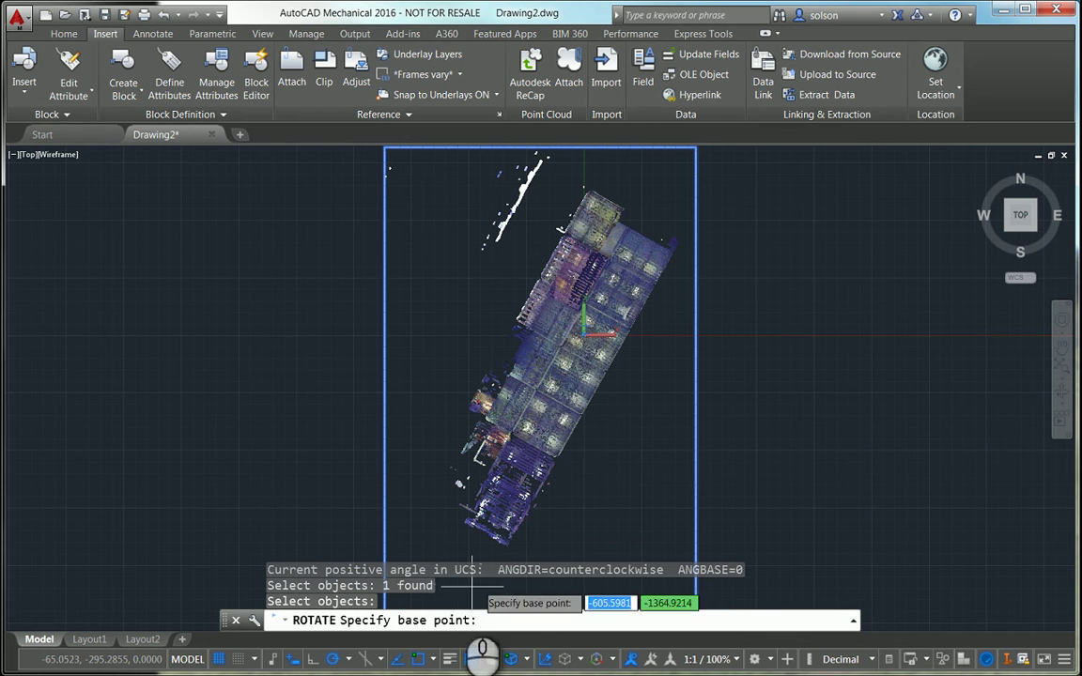
pyautogui.click(434, 660)
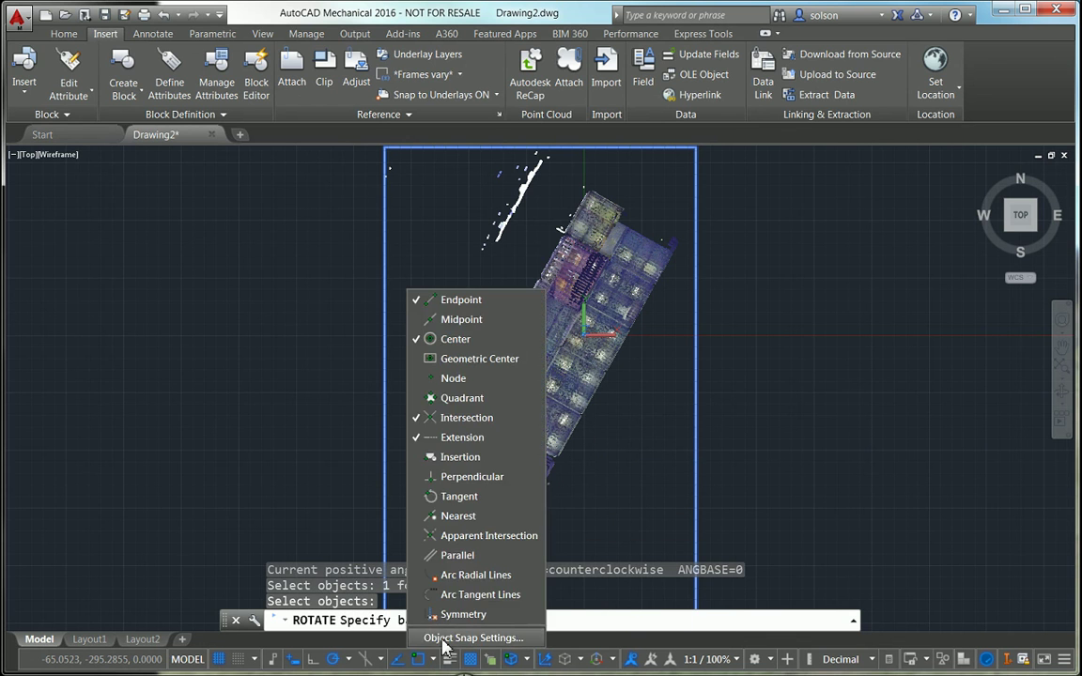
pyautogui.click(490, 638)
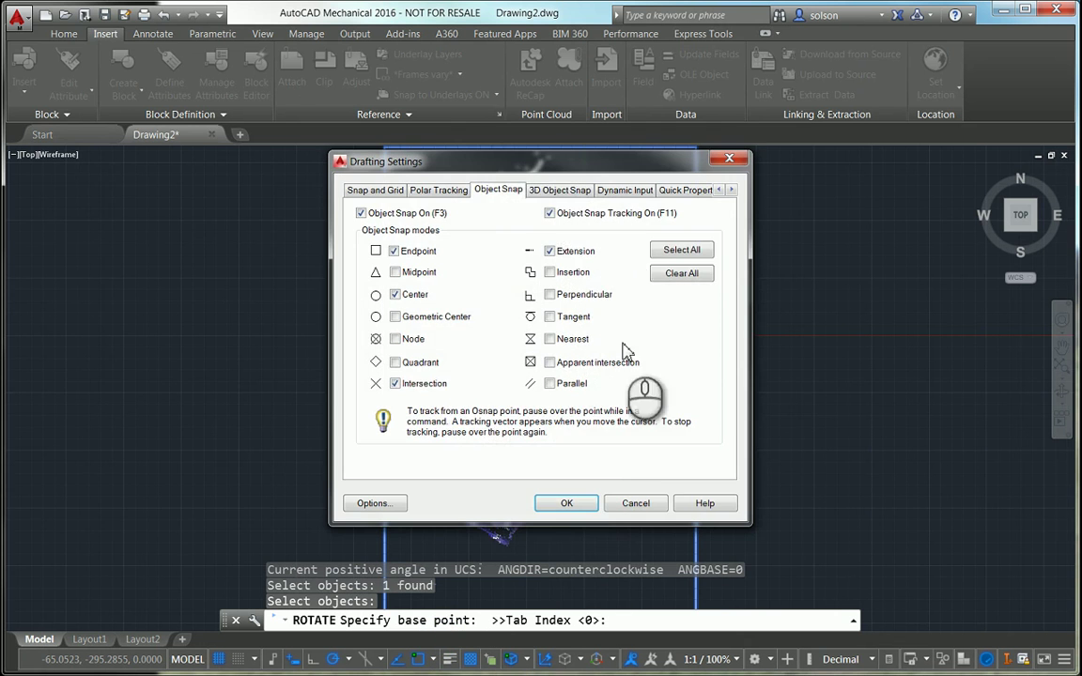
pyautogui.click(545, 191)
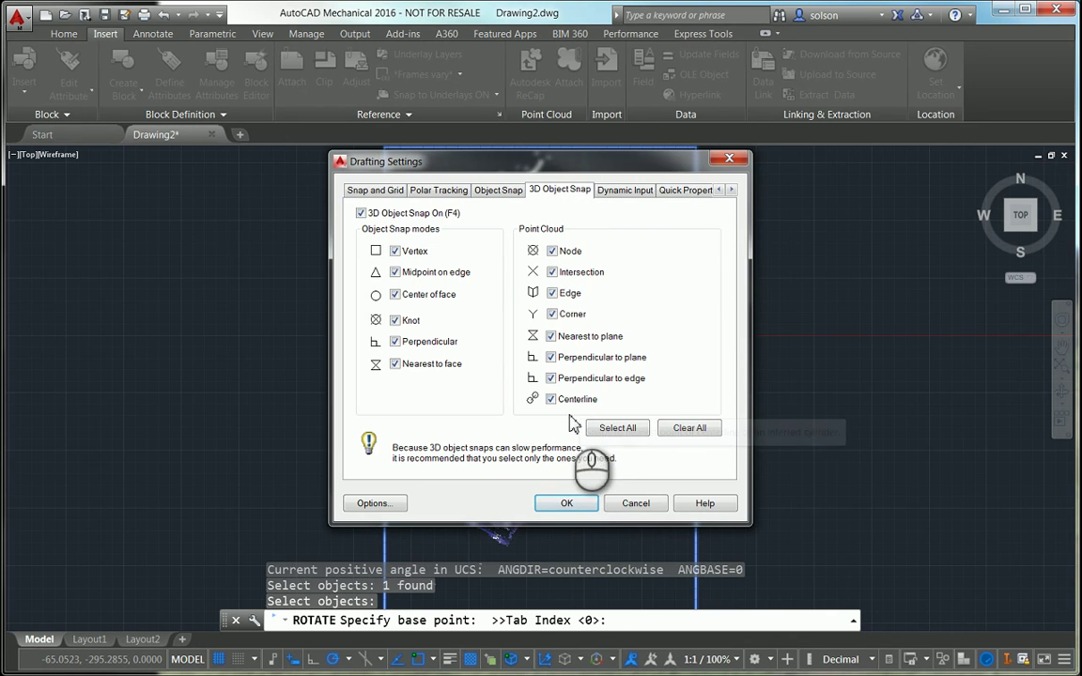
pyautogui.click(568, 505)
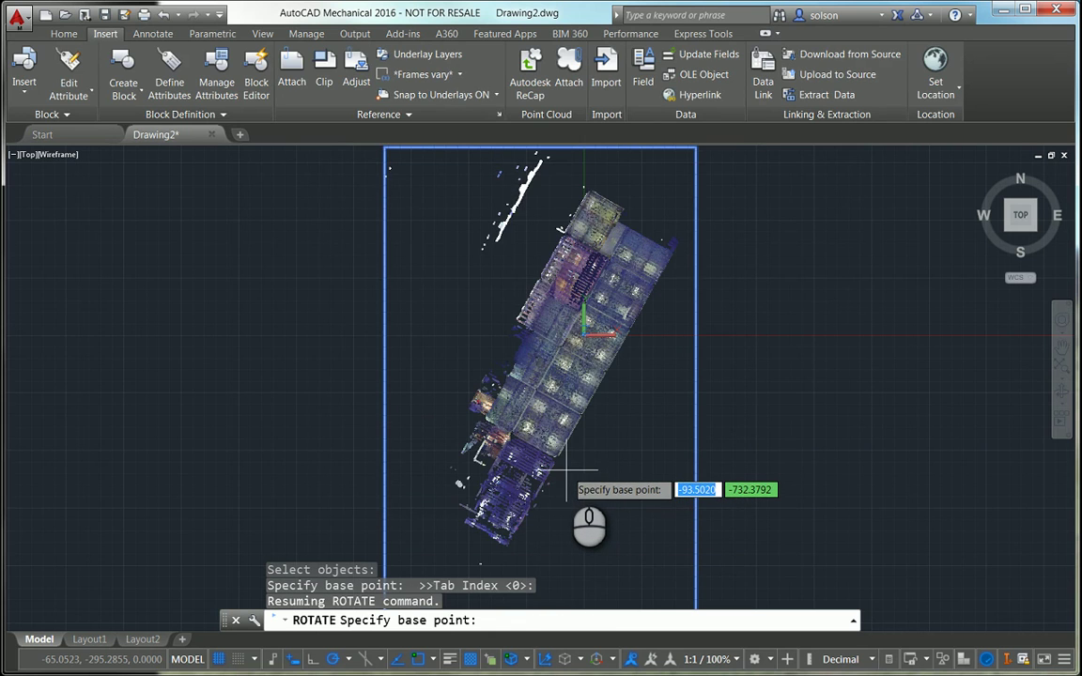
# Step: Rotate the cloud about the building corner, referencing its edge to a new angle of 90 degrees
pyautogui.scroll(2, 566, 470)
pyautogui.scroll(5, 565, 467)
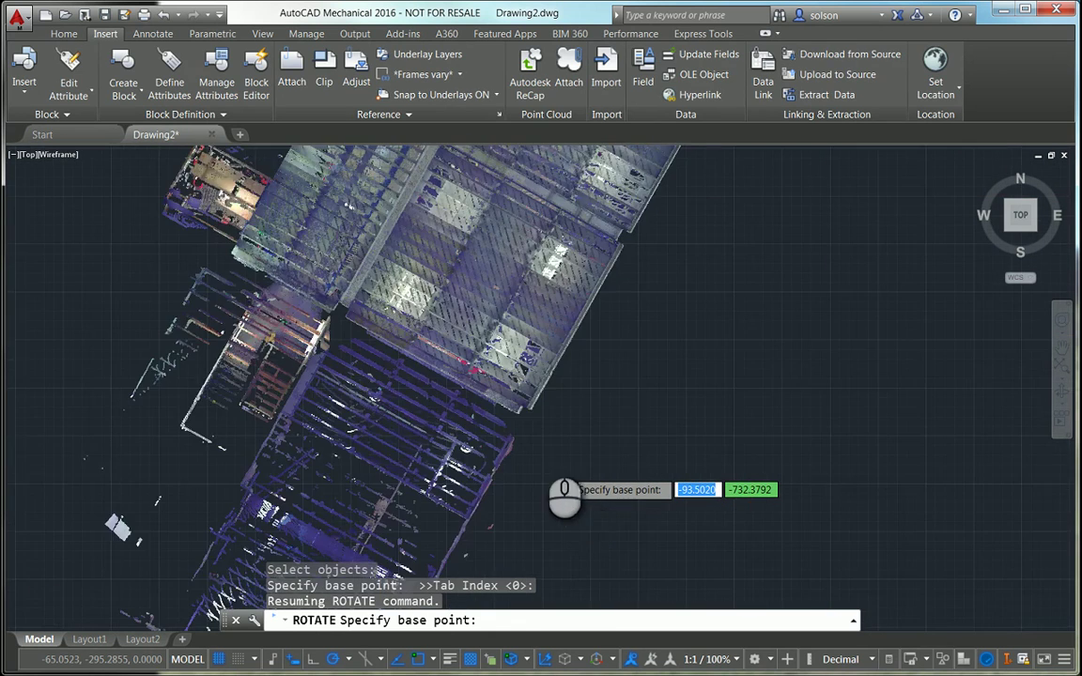
pyautogui.scroll(2, 502, 375)
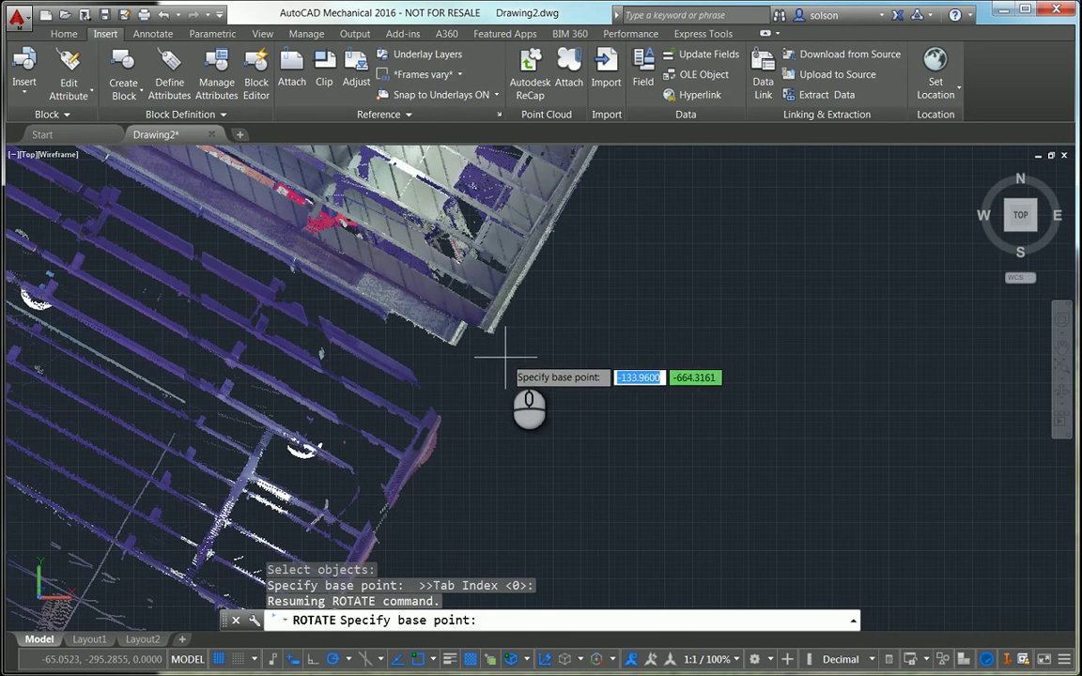
pyautogui.click(490, 330)
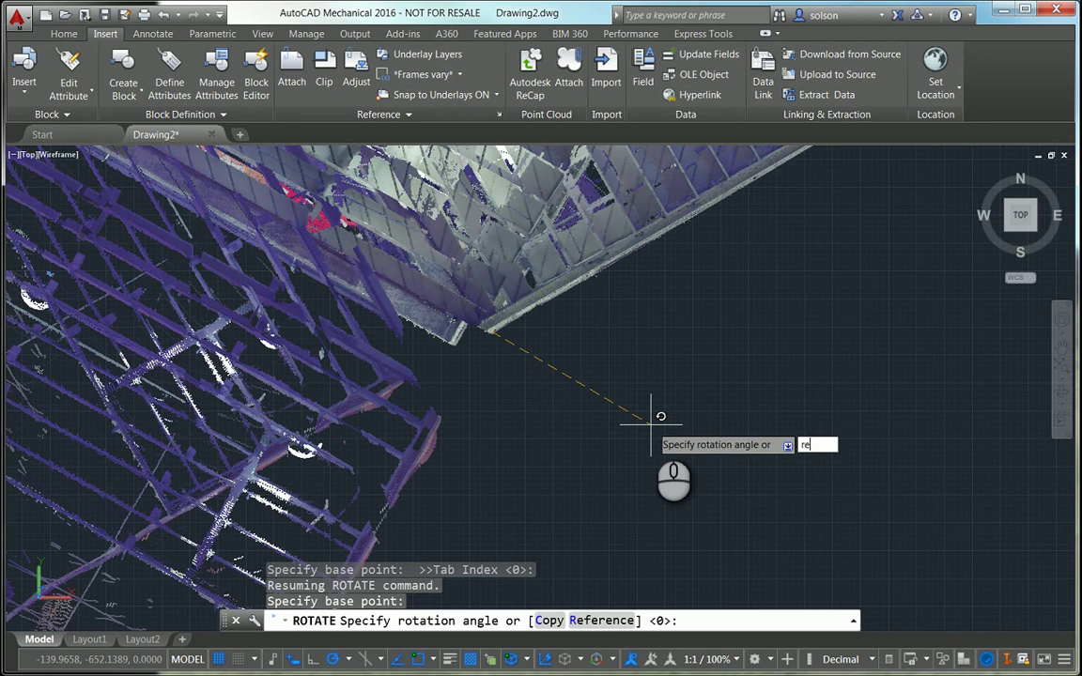
pyautogui.press('Return')
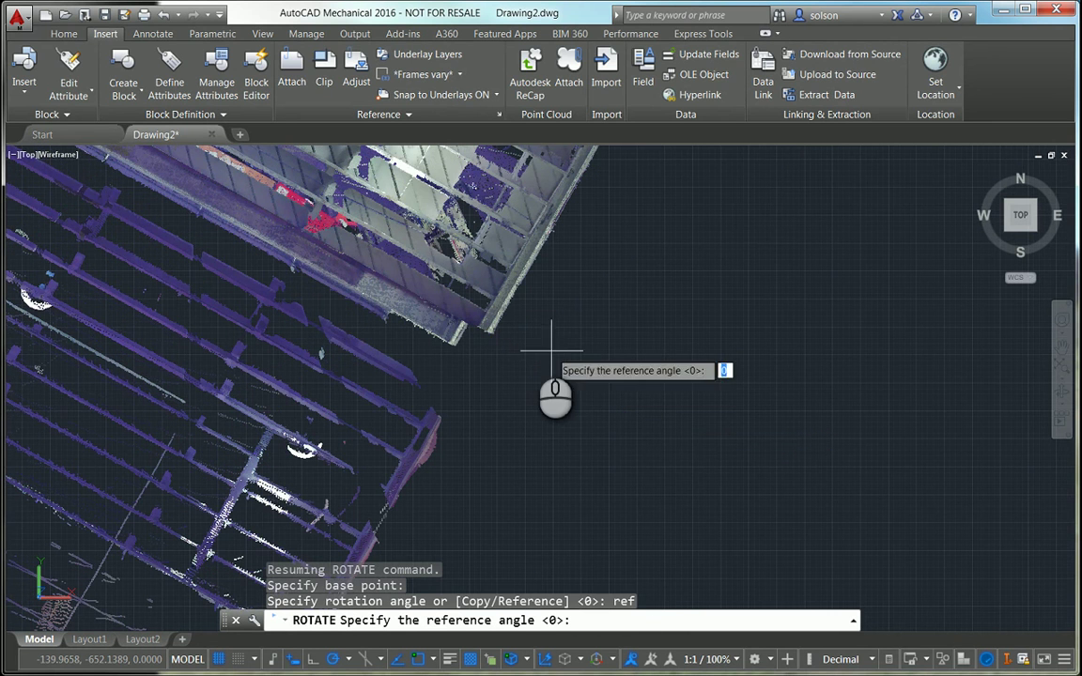
pyautogui.click(498, 331)
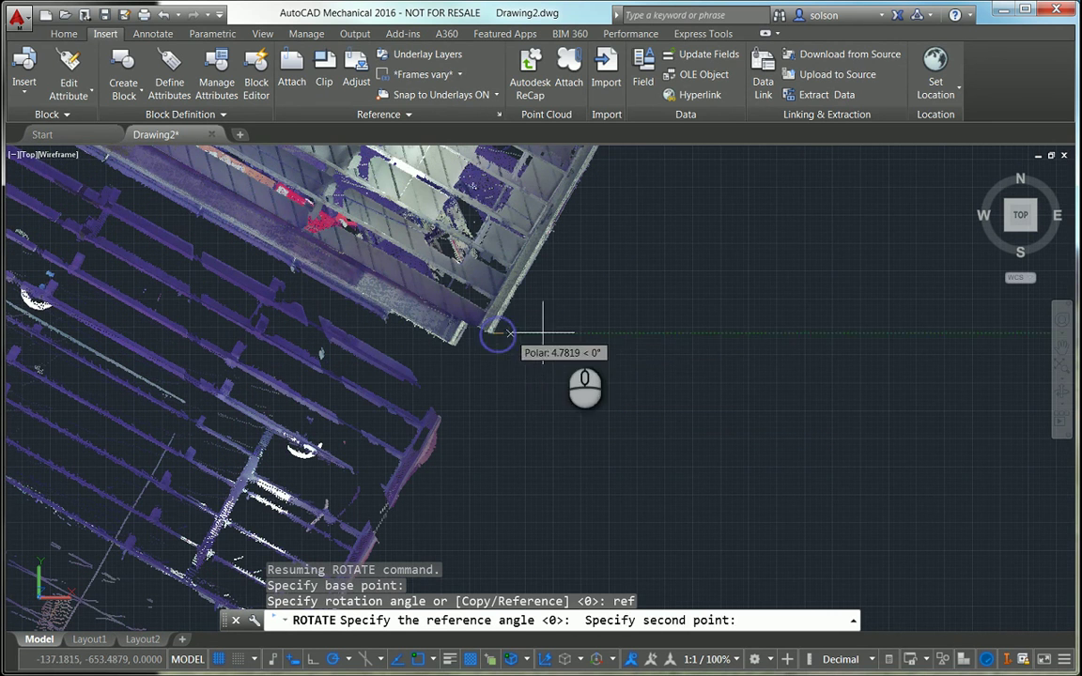
pyautogui.scroll(2, 577, 305)
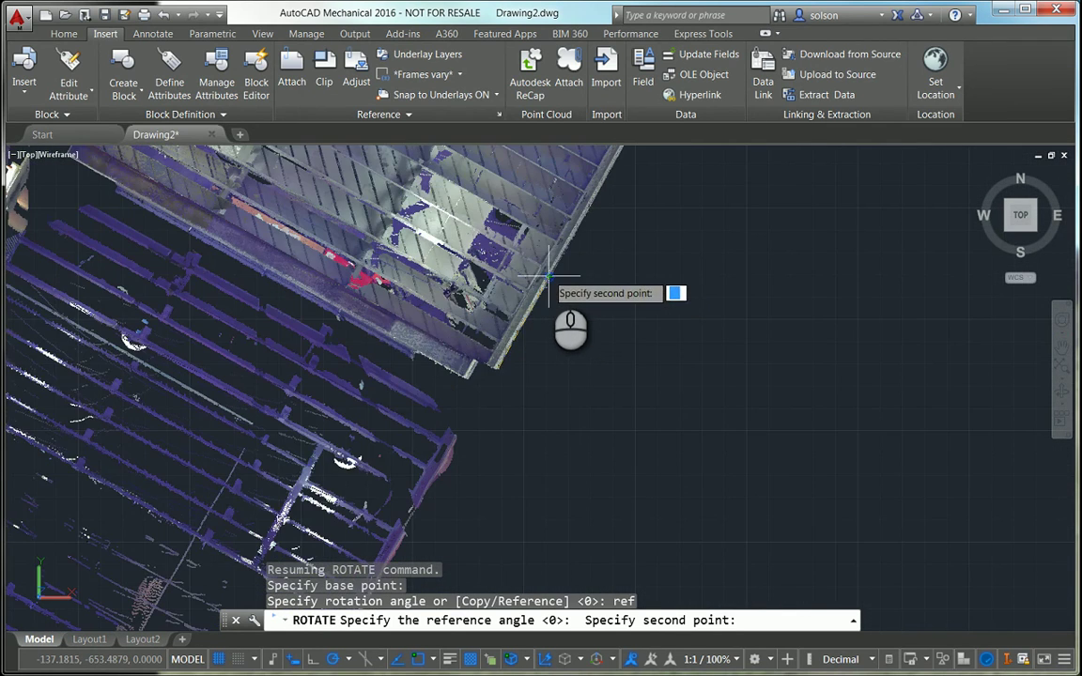
pyautogui.click(548, 274)
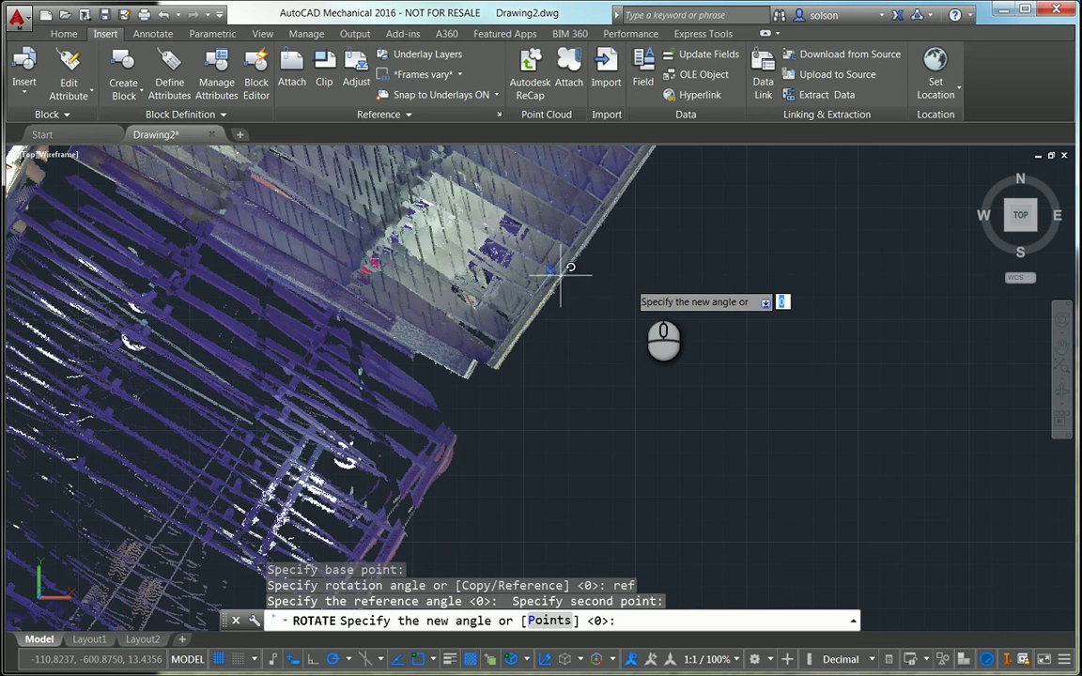
pyautogui.press('Return')
pyautogui.scroll(-8, 640, 283)
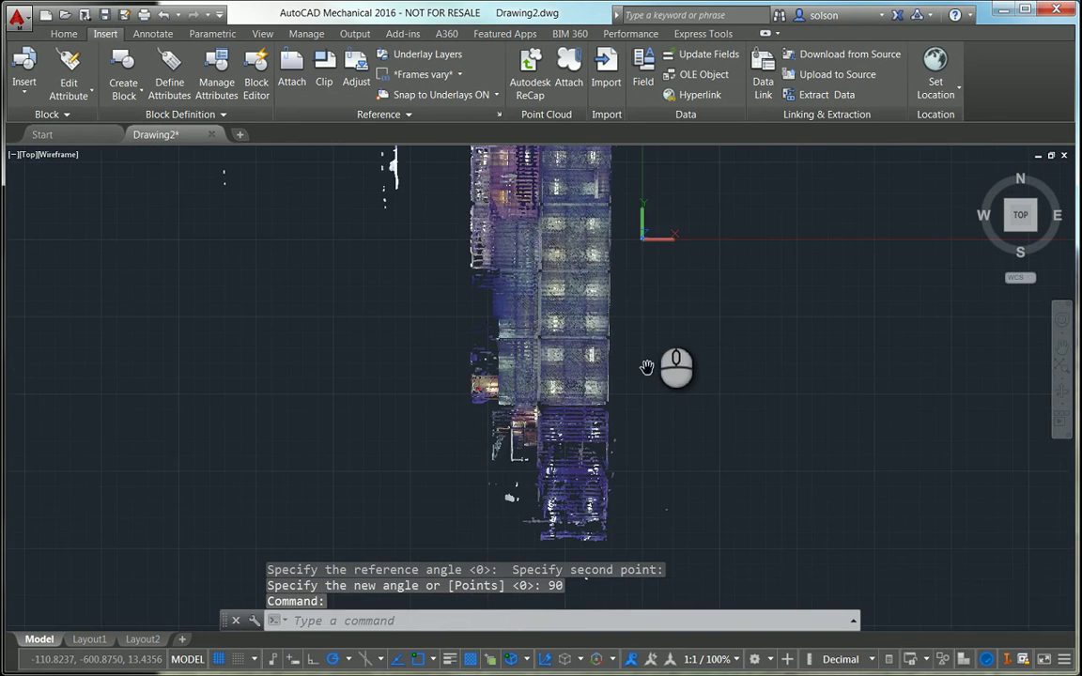
pyautogui.moveTo(661, 298); pyautogui.dragTo(644, 350, button='middle')
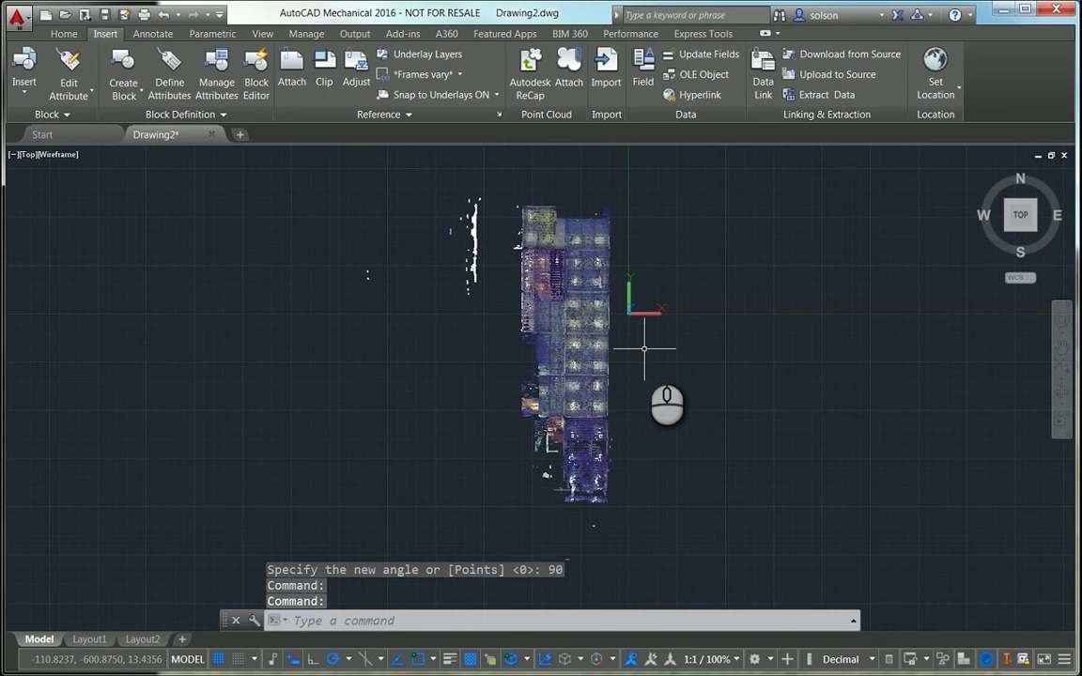
pyautogui.press('Escape')
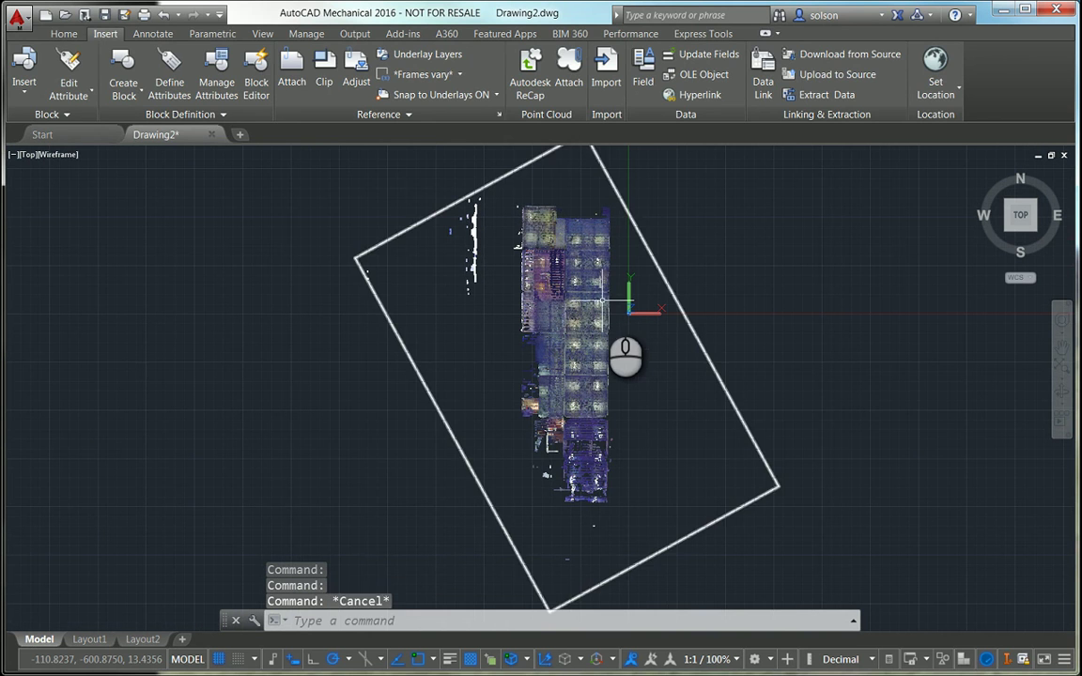
# Step: Crop the point cloud to a rectangle around the building, keeping the inside points
pyautogui.click(599, 339)
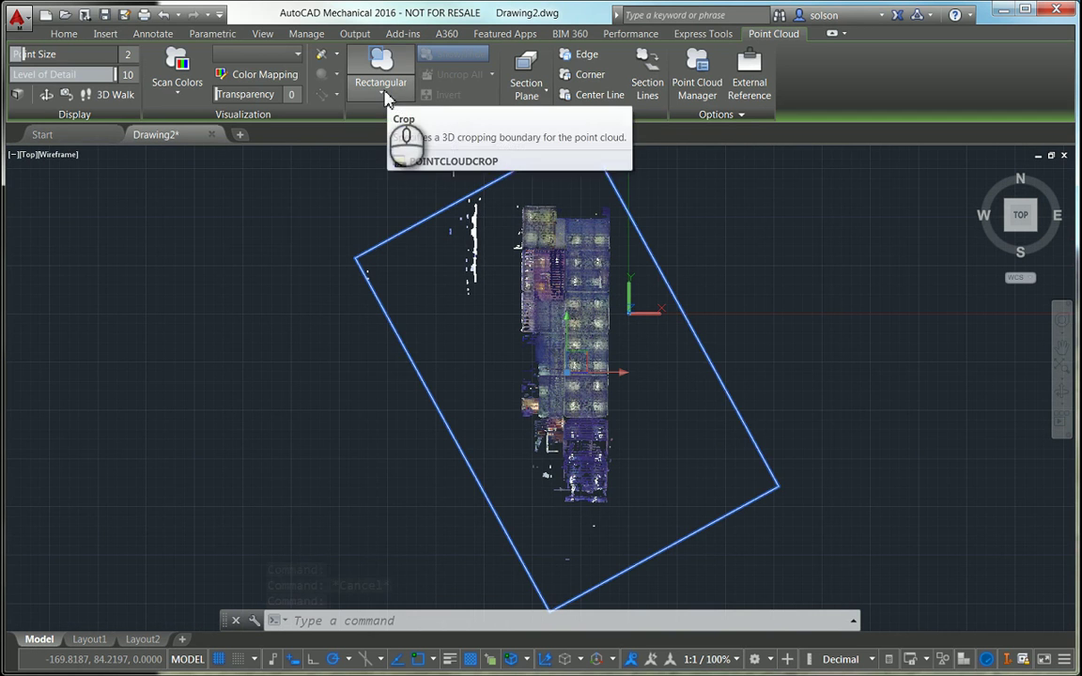
pyautogui.click(384, 97)
pyautogui.click(376, 114)
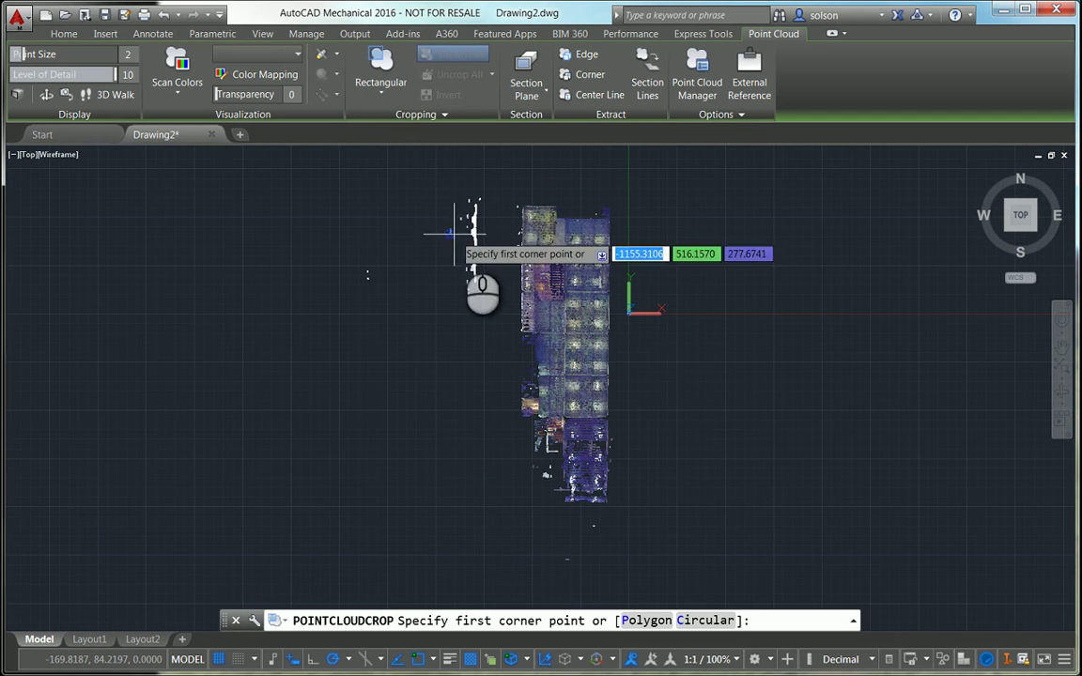
pyautogui.click(517, 198)
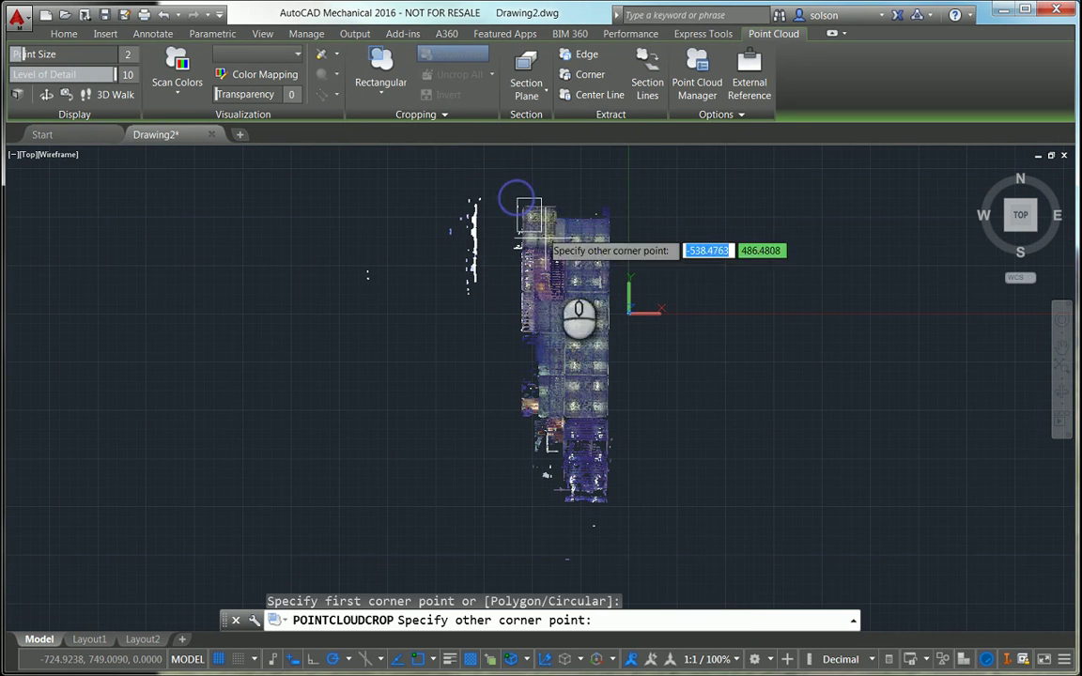
pyautogui.click(623, 425)
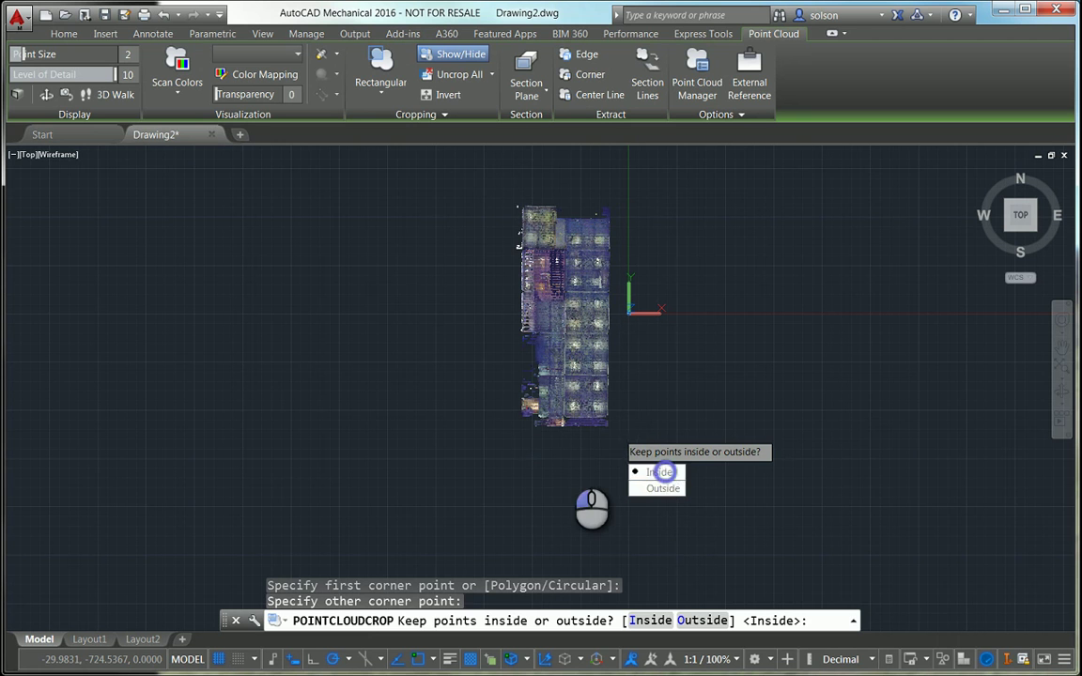
pyautogui.click(657, 473)
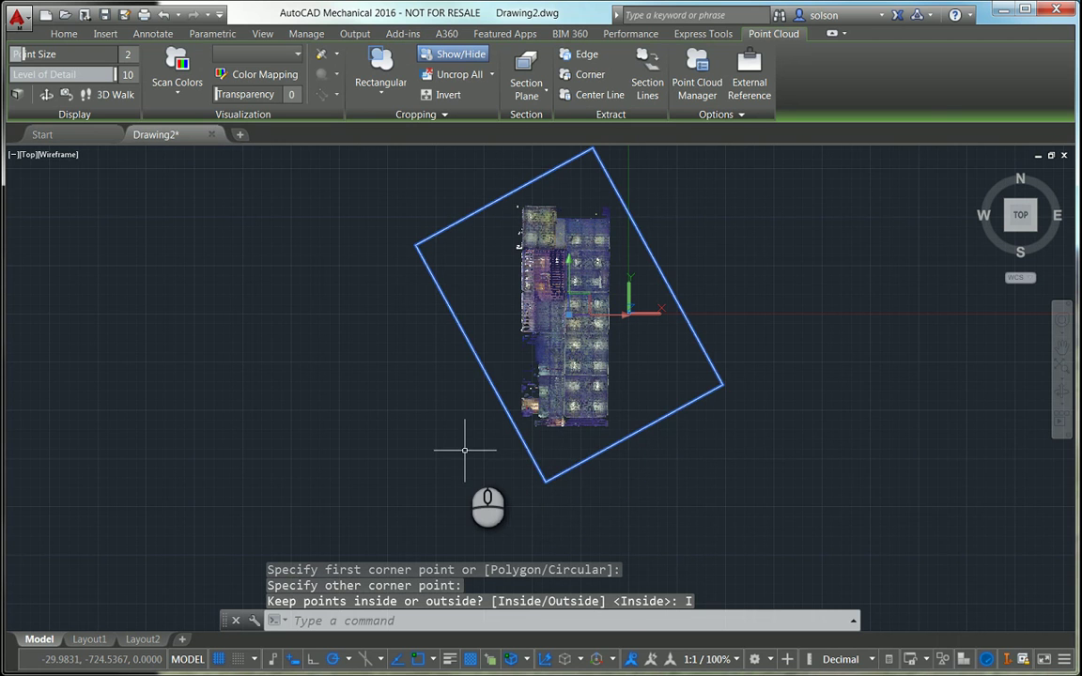
pyautogui.press('Escape')
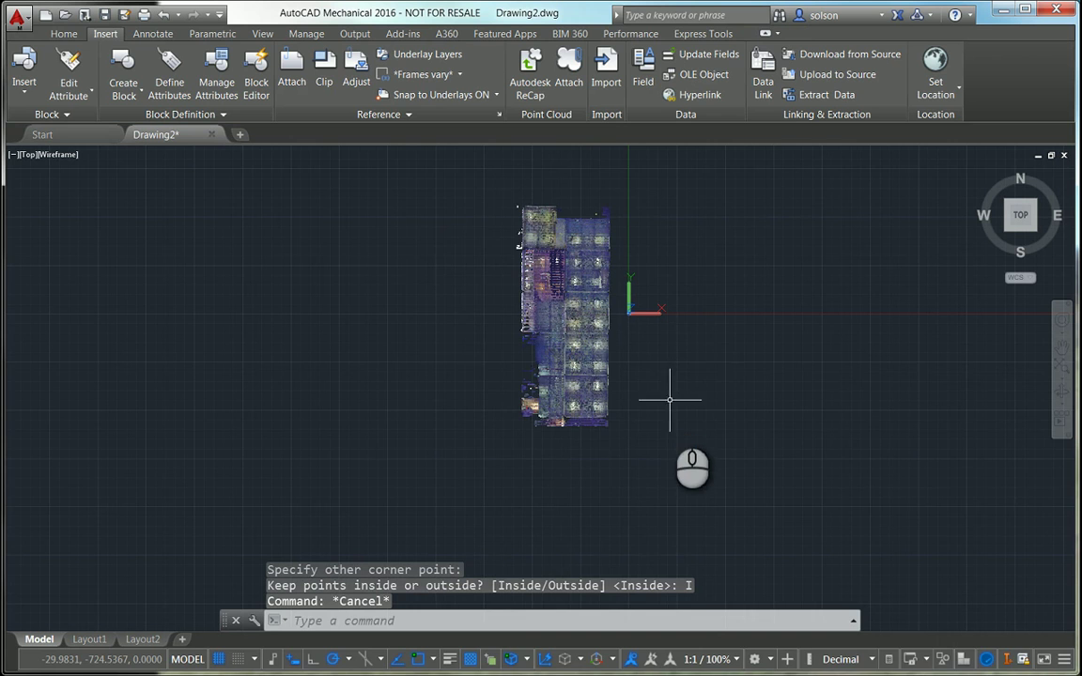
# Step: Orbit to a tilted 3D view of the cropped scan and select the cloud
pyautogui.keyDown('shift'); pyautogui.moveTo(670, 411); pyautogui.dragTo(606, 319, button='middle'); pyautogui.keyUp('shift')
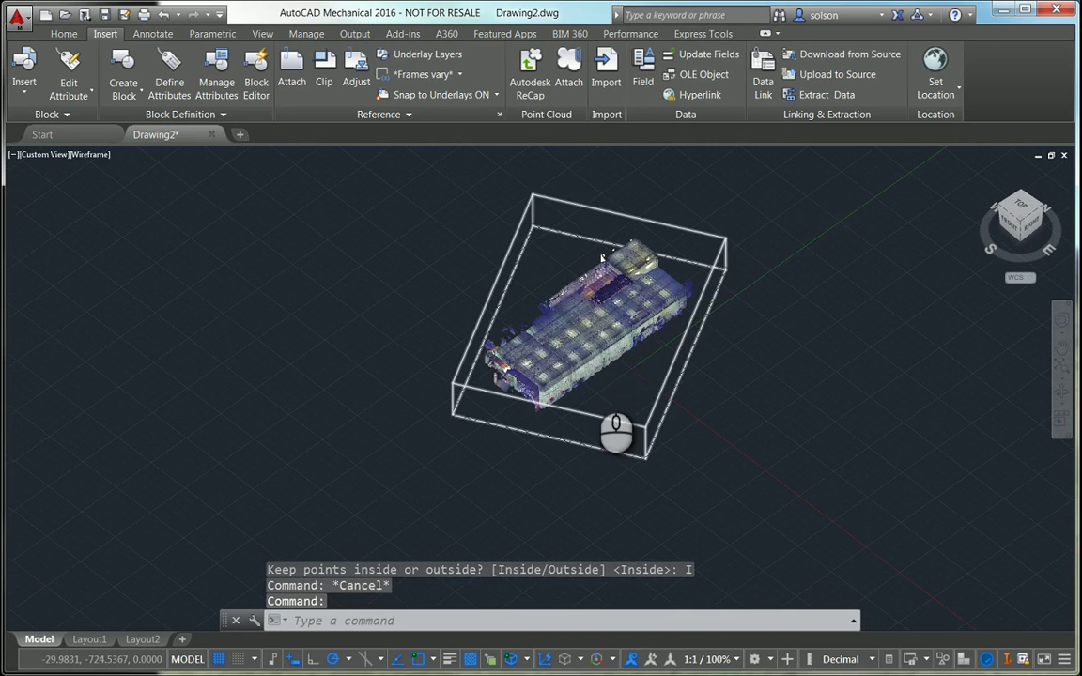
pyautogui.scroll(2, 616, 428)
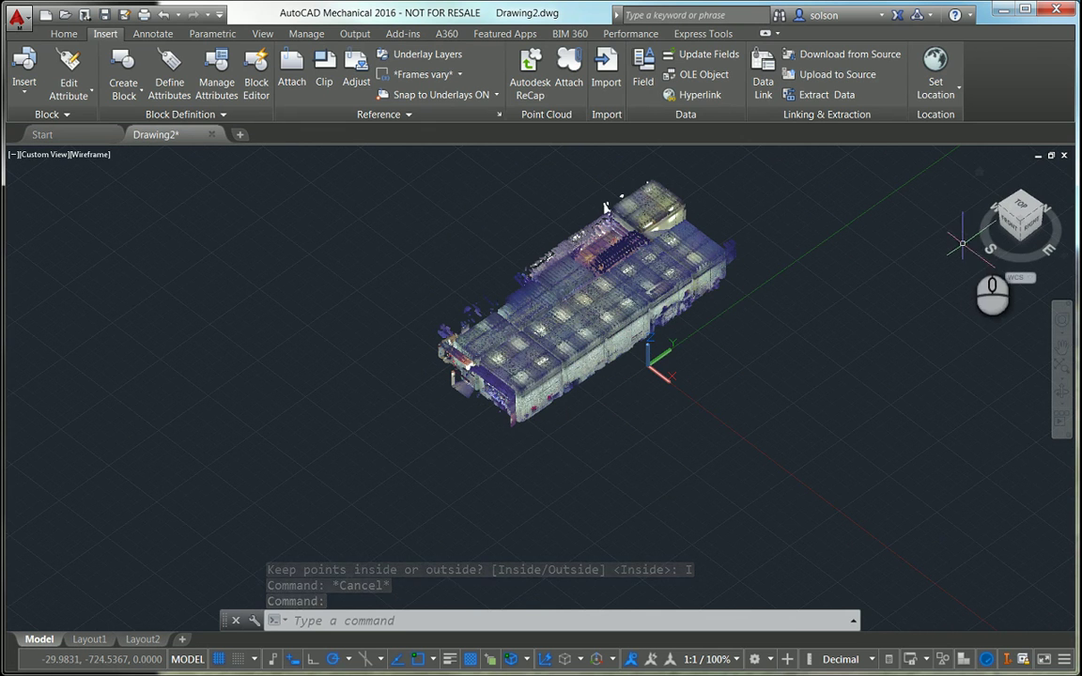
pyautogui.keyDown('shift'); pyautogui.moveTo(606, 188); pyautogui.dragTo(601, 340, button='middle'); pyautogui.keyUp('shift')
pyautogui.click(601, 339)
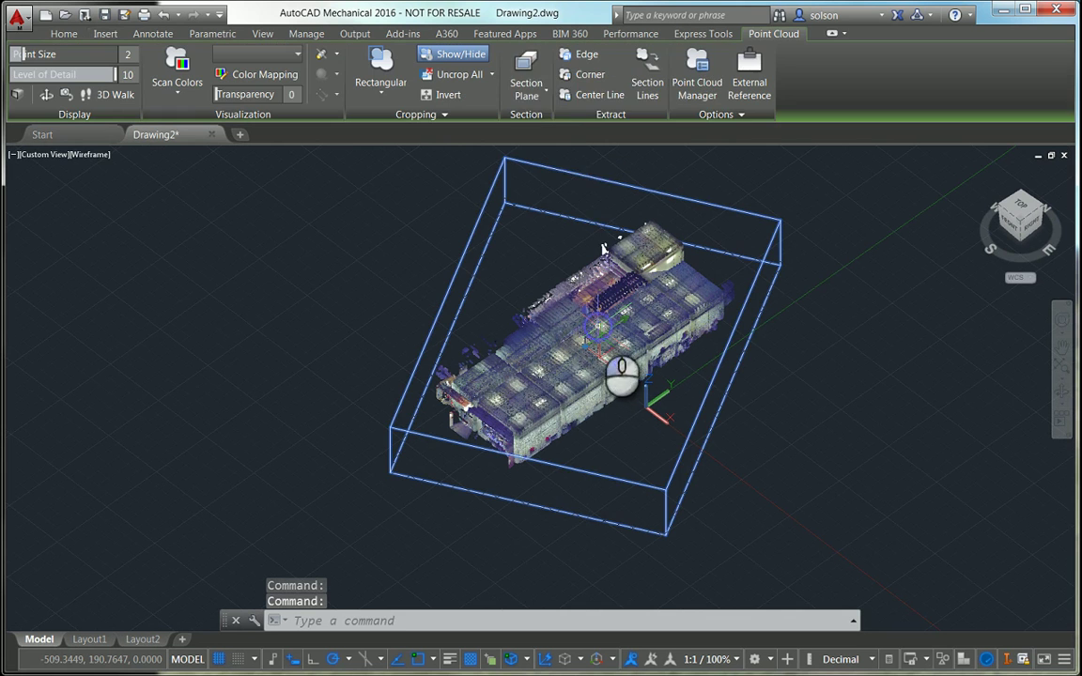
# Step: Add a Bottom-aligned horizontal section plane through the cloud, then deselect it
pyautogui.click(516, 94)
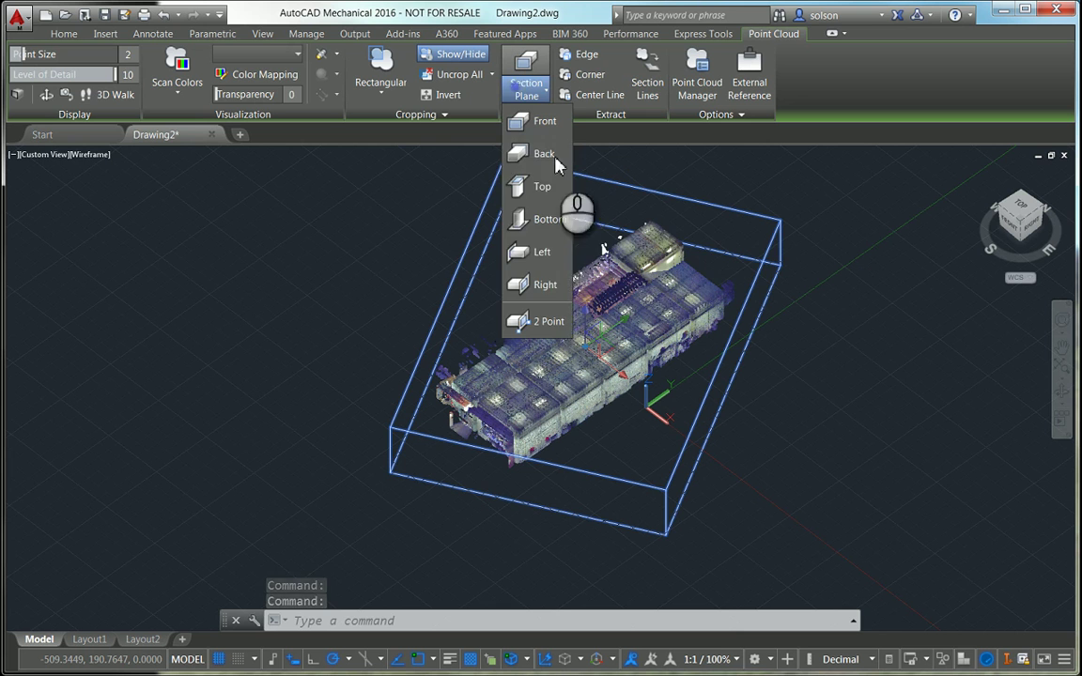
pyautogui.click(550, 222)
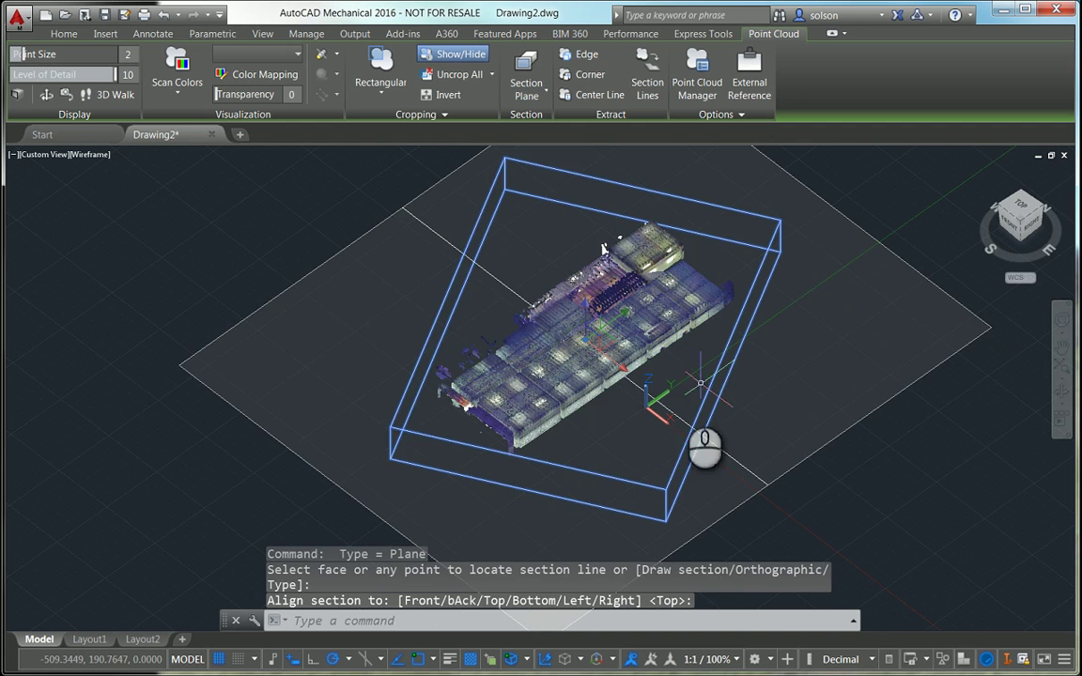
pyautogui.click(584, 349)
pyautogui.keyDown('shift'); pyautogui.moveTo(583, 349); pyautogui.dragTo(560, 326, button='middle'); pyautogui.keyUp('shift')
pyautogui.press('Return')
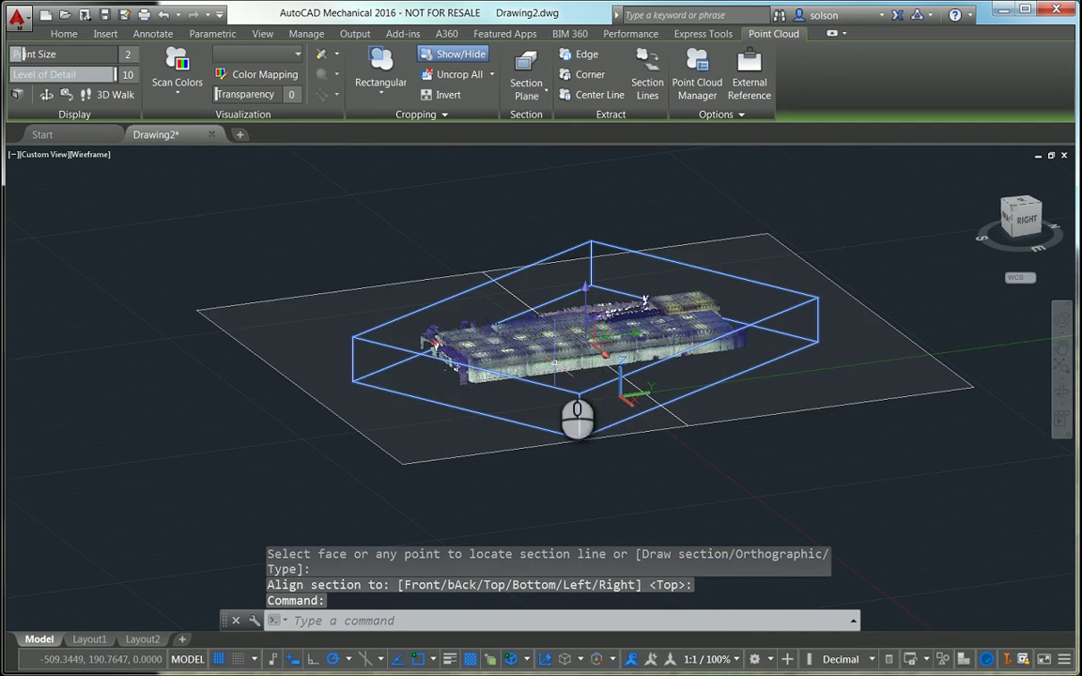
pyautogui.scroll(2, 577, 413)
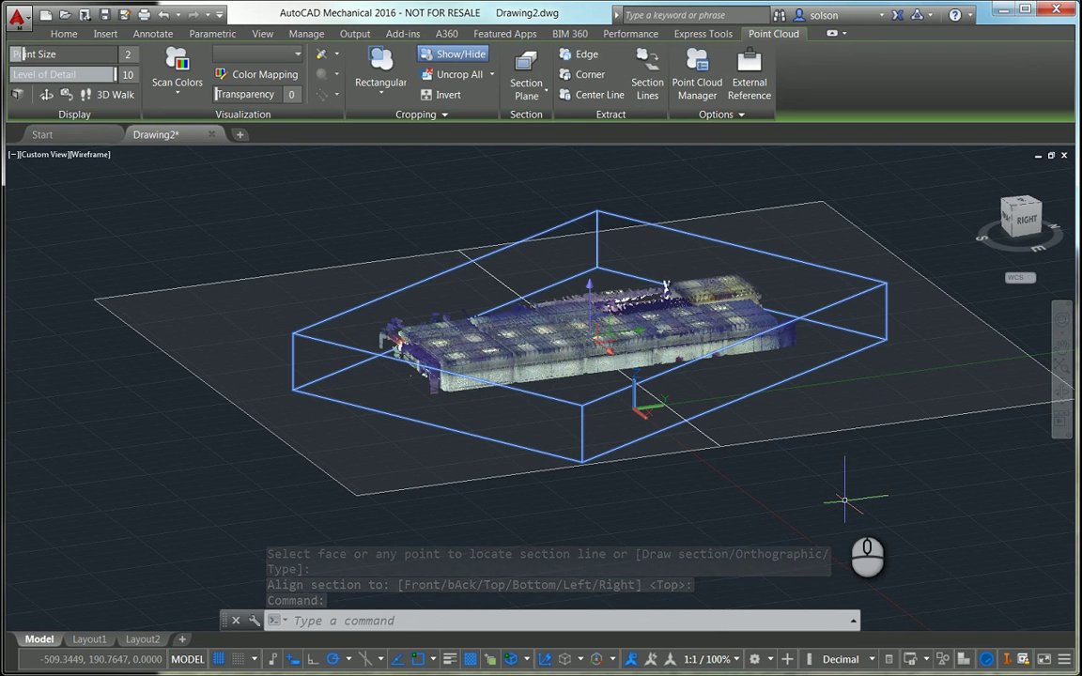
pyautogui.press('Escape')
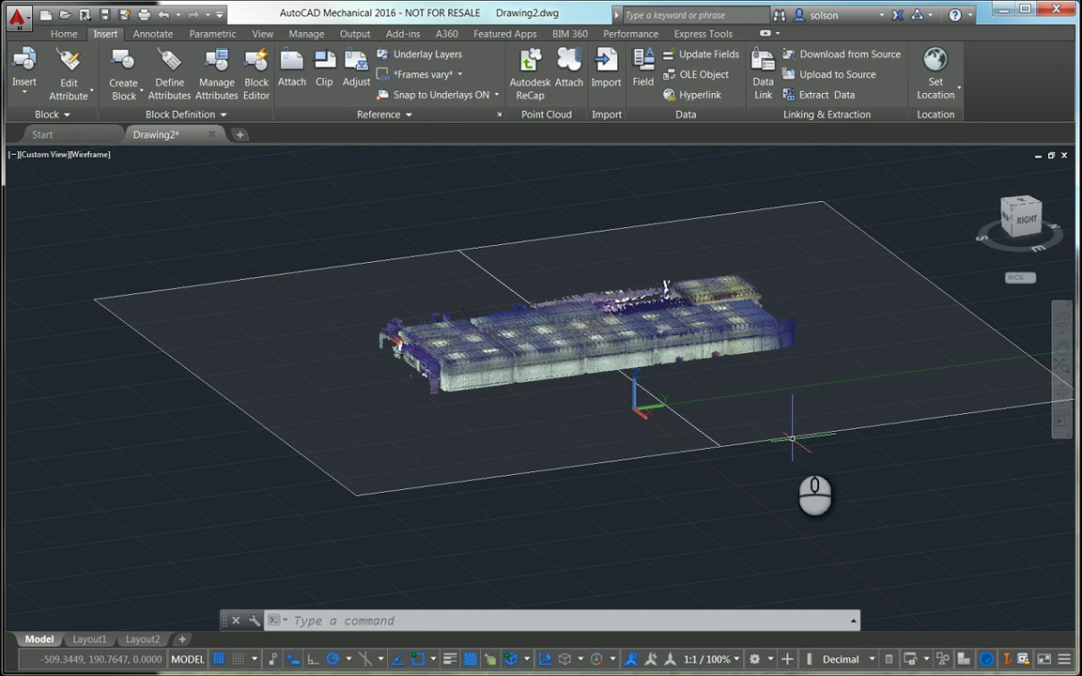
# Step: Select the section plane and switch to a zoomed Right side view of the building
pyautogui.moveTo(792, 438)
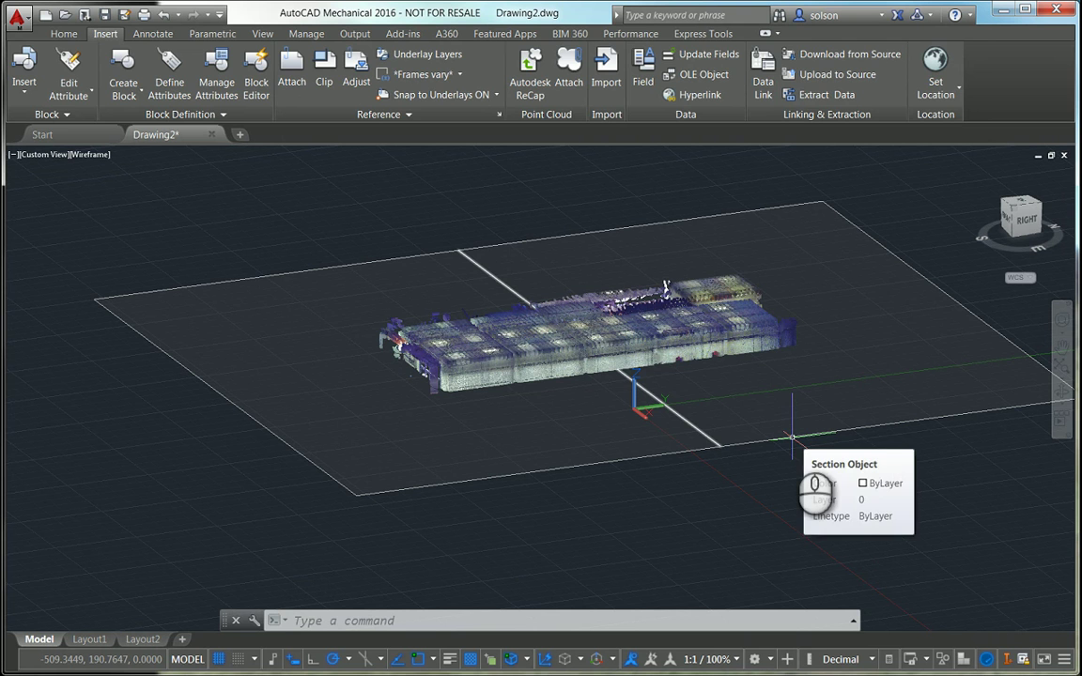
pyautogui.click(791, 437)
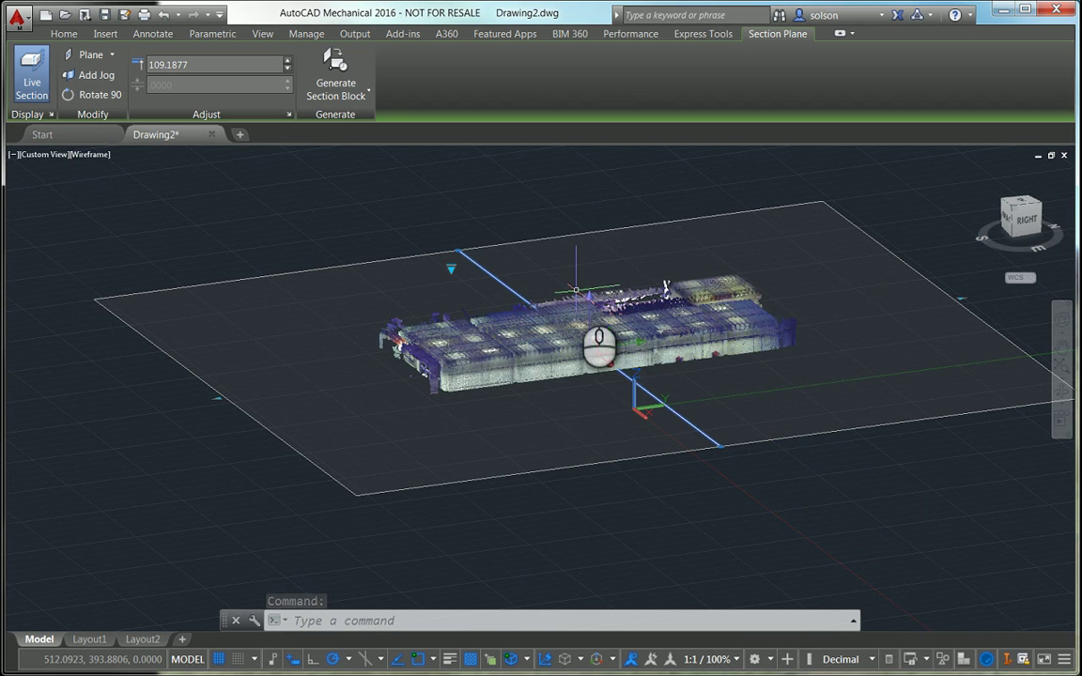
pyautogui.scroll(-1, 570, 289)
pyautogui.scroll(3, 578, 293)
pyautogui.scroll(2, 585, 299)
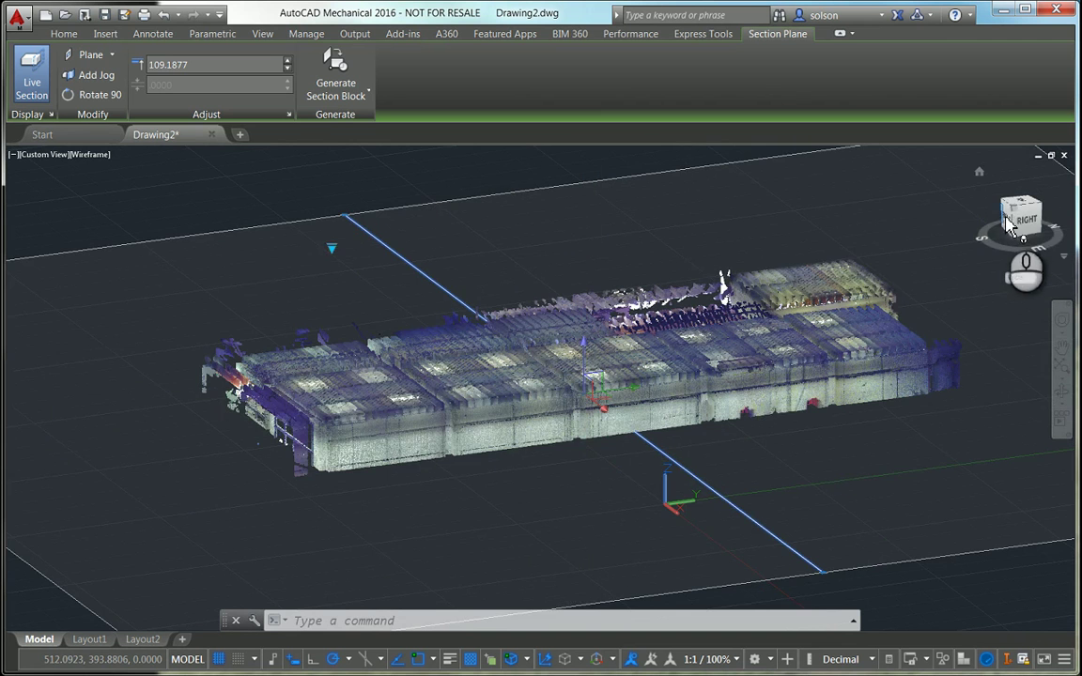
pyautogui.middleClick(893, 260)
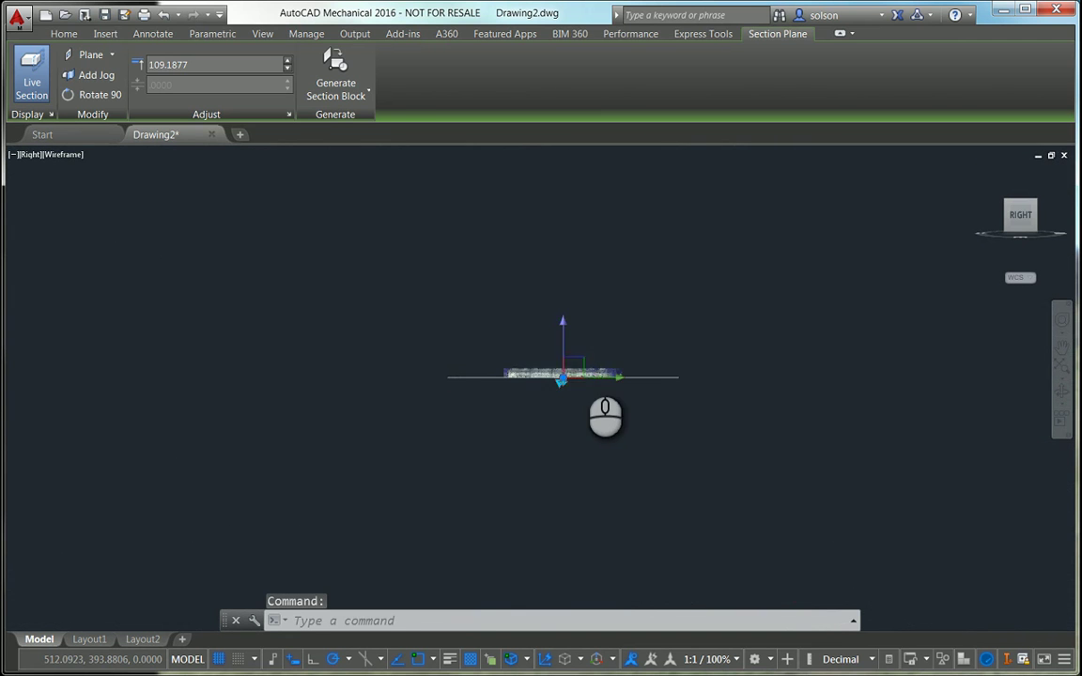
pyautogui.scroll(3, 564, 367)
pyautogui.scroll(2, 558, 331)
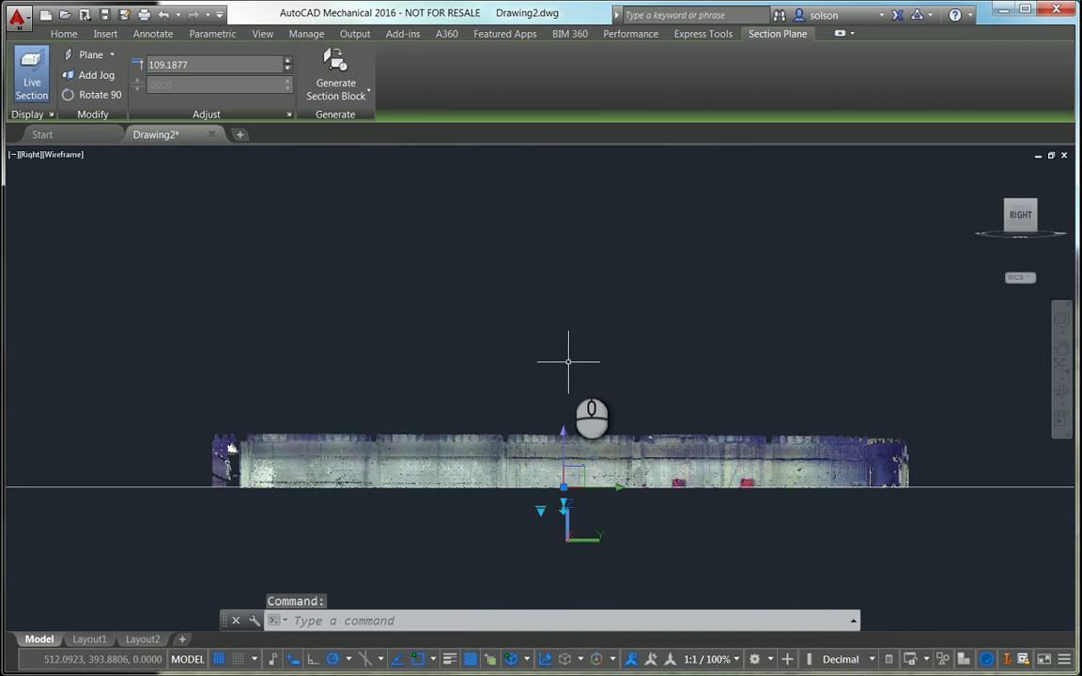
pyautogui.moveTo(567, 355)
pyautogui.mouseDown(button='middle')
pyautogui.moveTo(582, 326)
pyautogui.moveTo(581, 344)
pyautogui.mouseUp(button='middle')
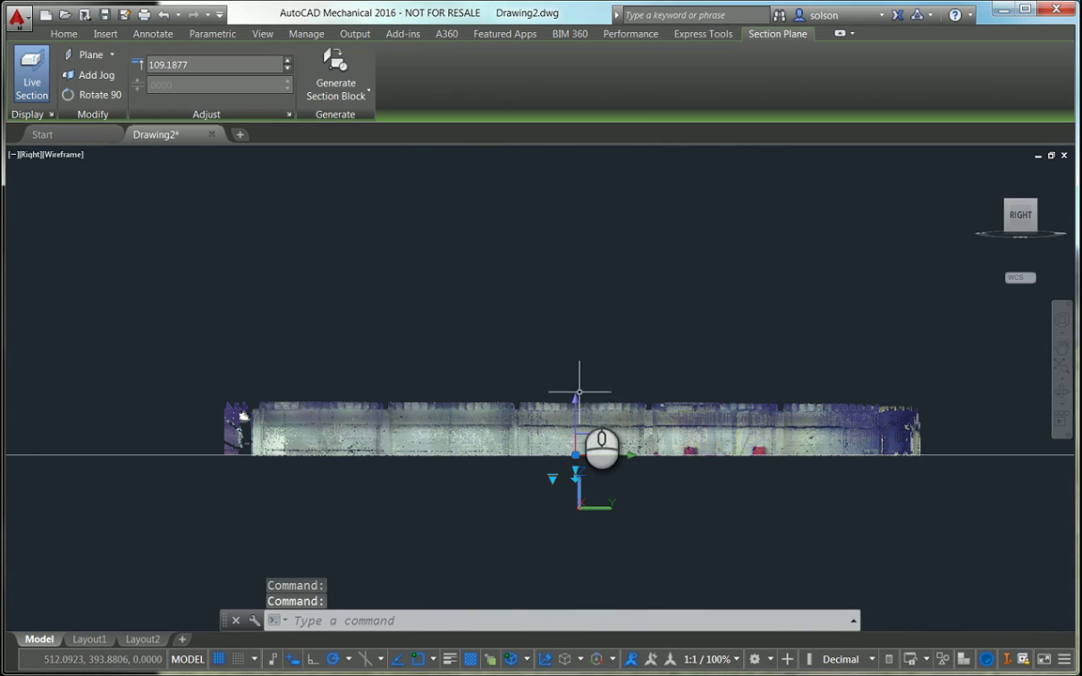
# Step: Move the section plane down with its gizmo to floor level, offset -12.8679
pyautogui.click(575, 413)
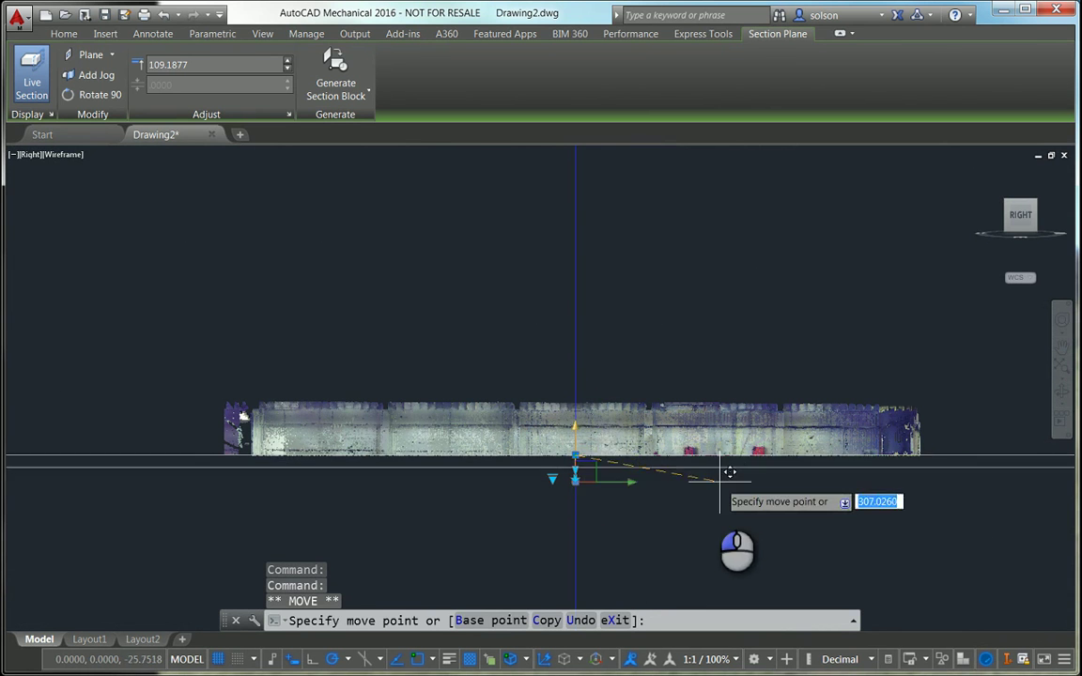
pyautogui.click(680, 500)
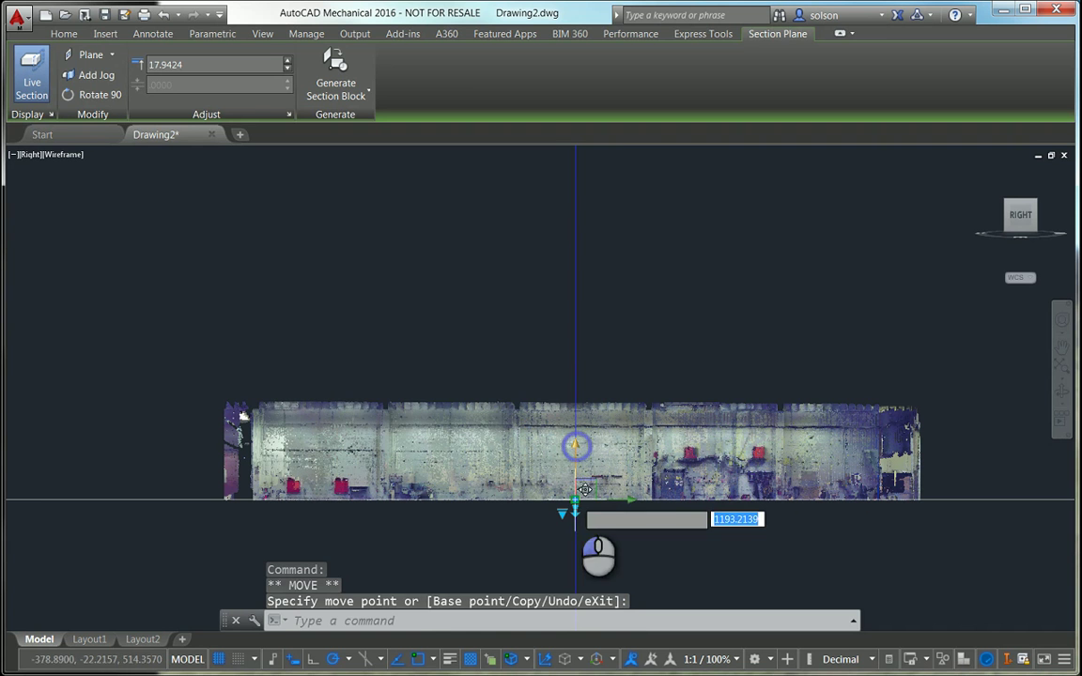
pyautogui.click(576, 450)
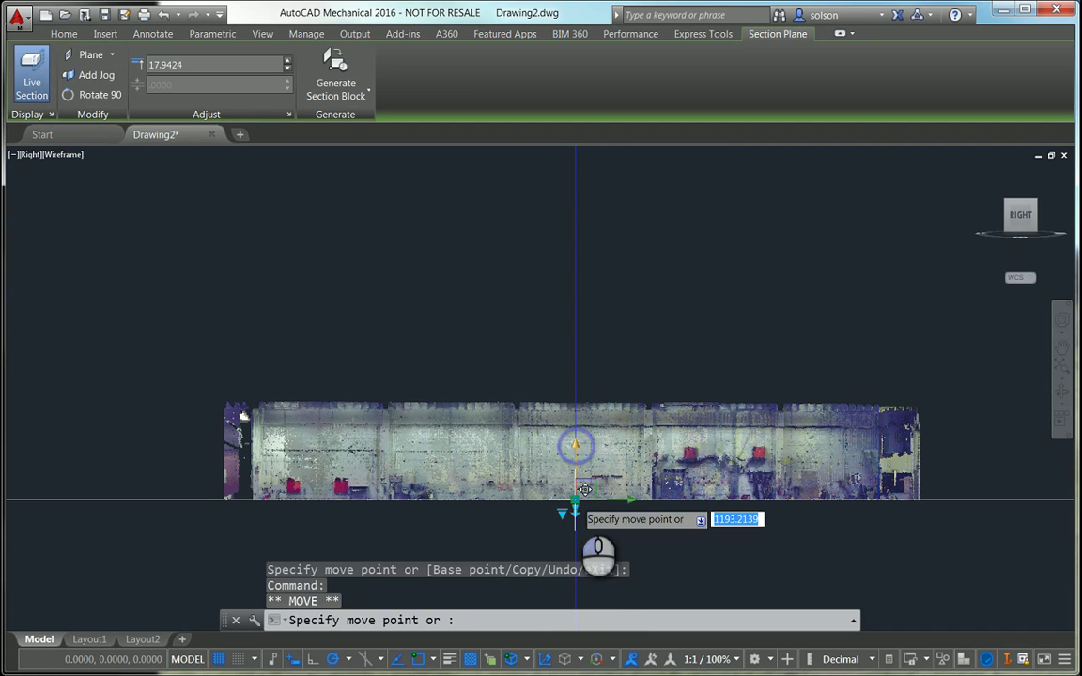
pyautogui.click(575, 592)
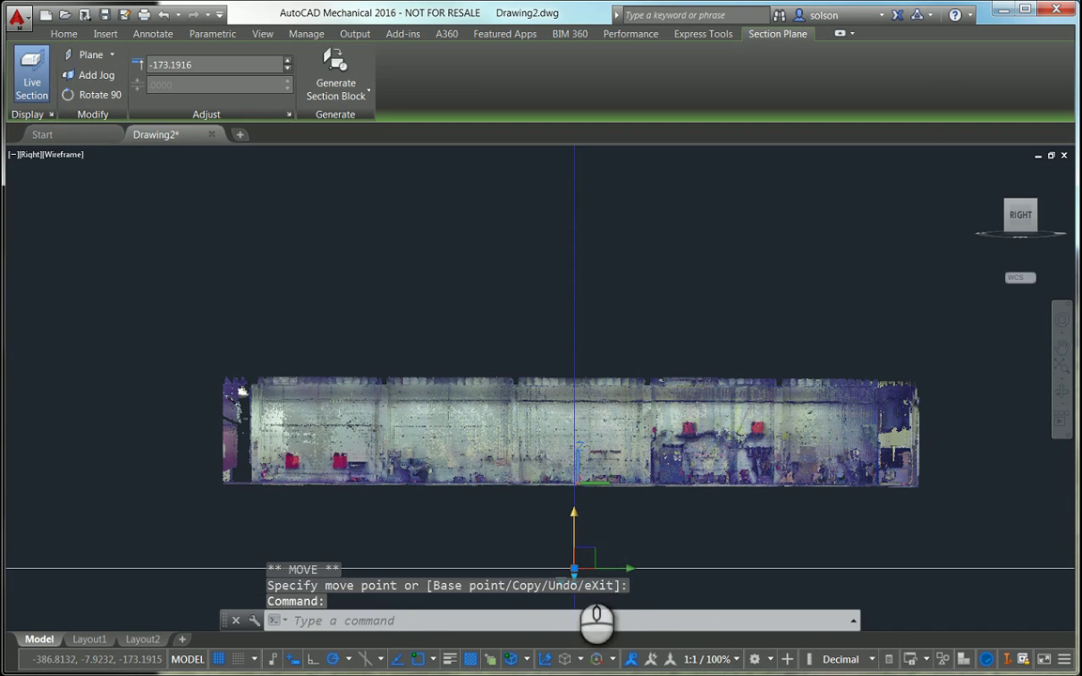
pyautogui.click(575, 528)
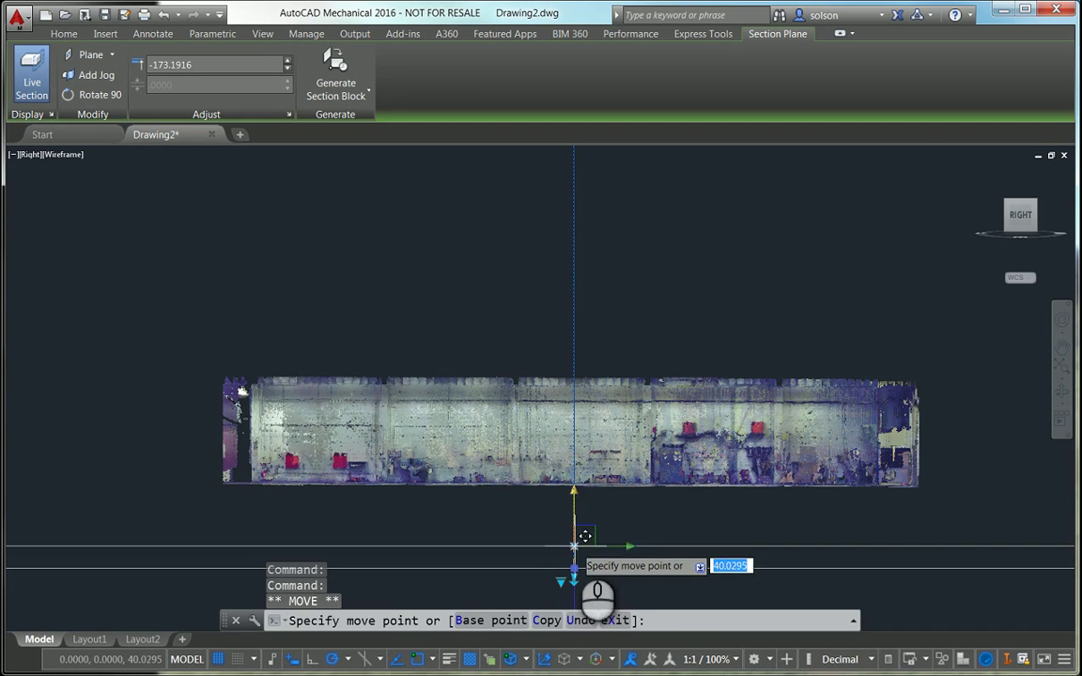
pyautogui.click(574, 490)
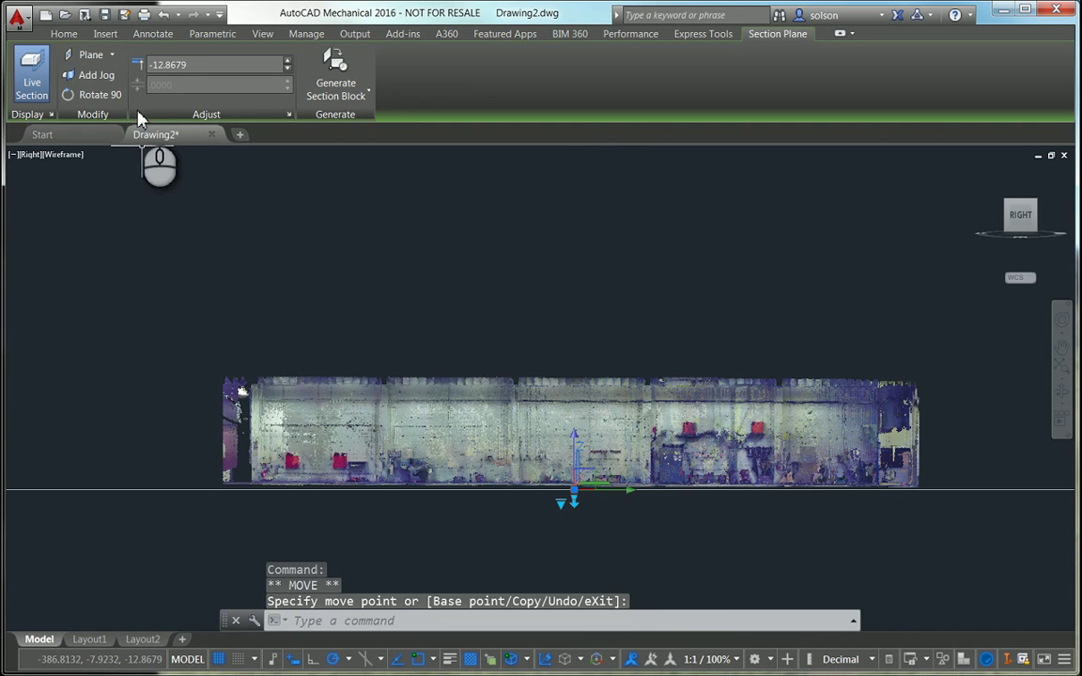
# Step: Change the section type from Plane to Slice and enter a slice thickness of 24
pyautogui.click(110, 57)
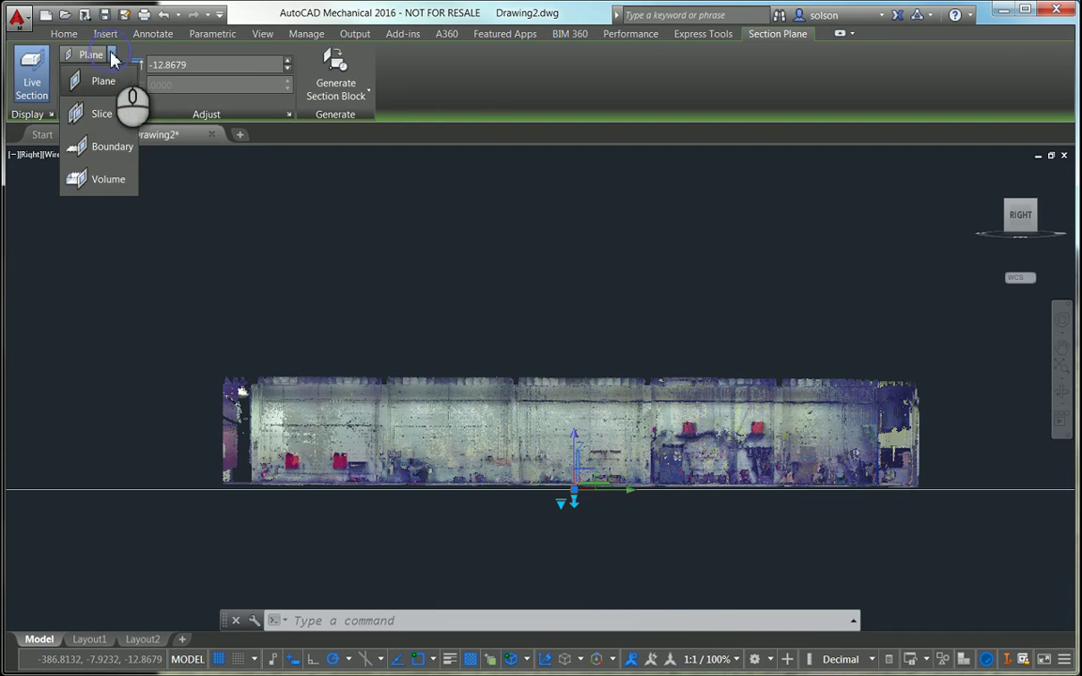
pyautogui.click(99, 114)
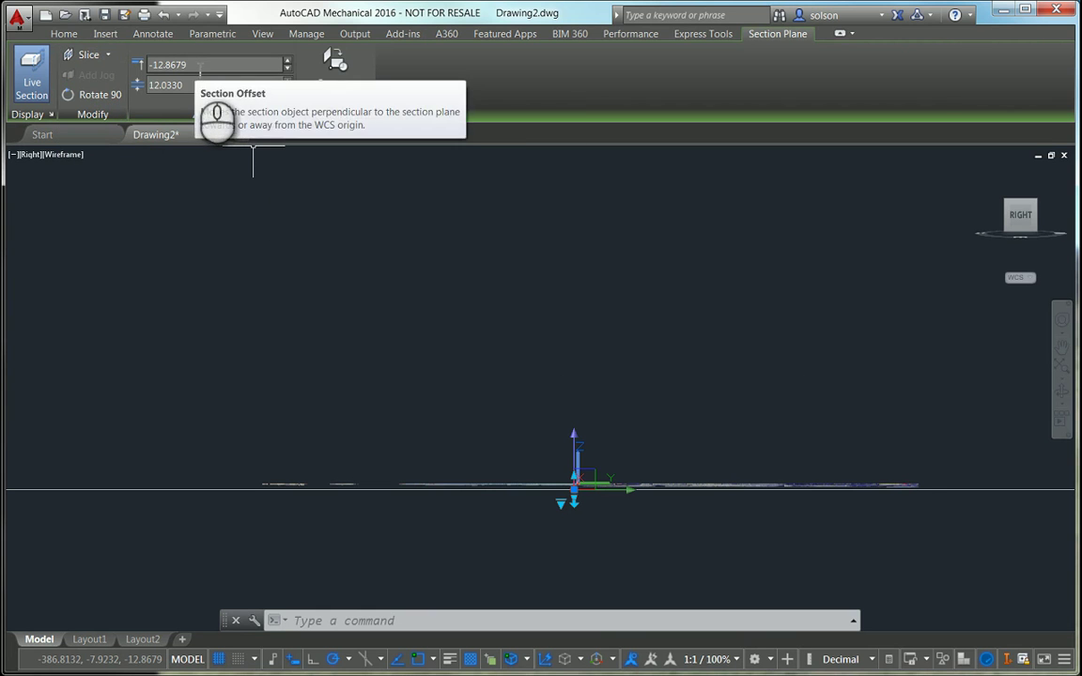
pyautogui.moveTo(188, 84); pyautogui.dragTo(133, 94)
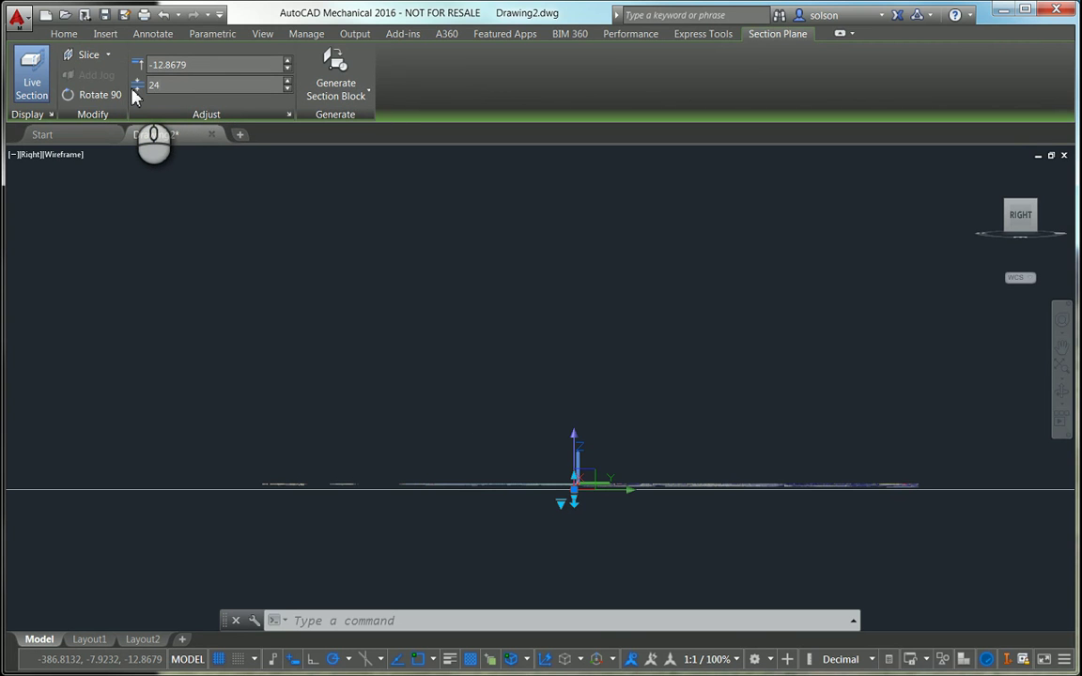
# Step: Confirm the 24-unit slice thickness and cancel a stray selection
pyautogui.press('Return')
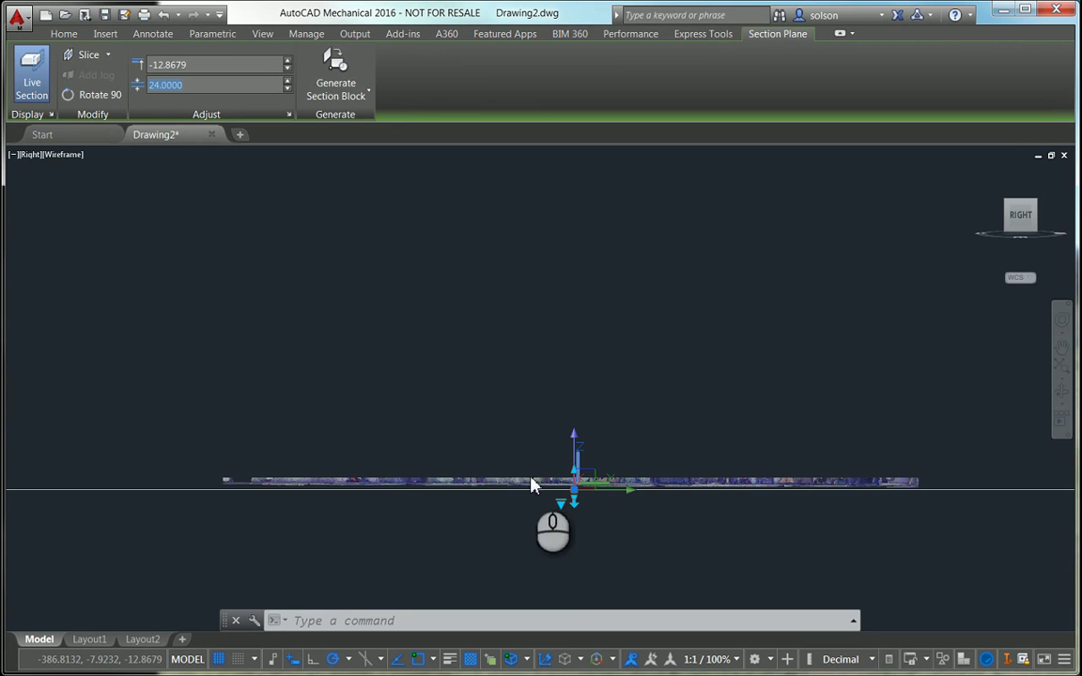
pyautogui.click(573, 432)
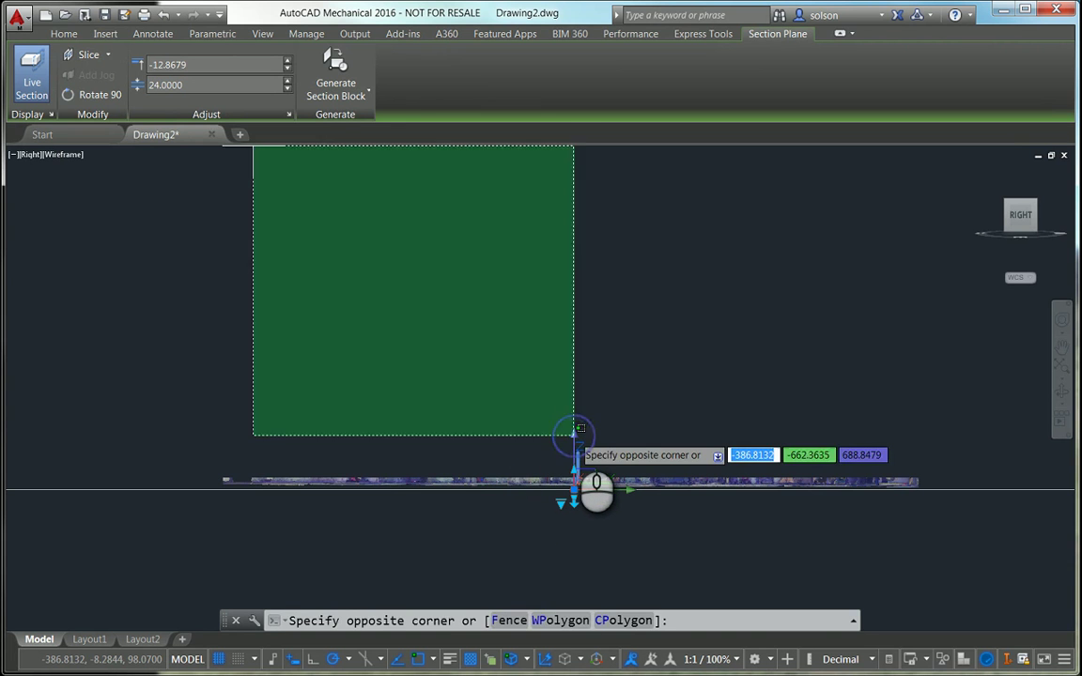
pyautogui.press('Escape')
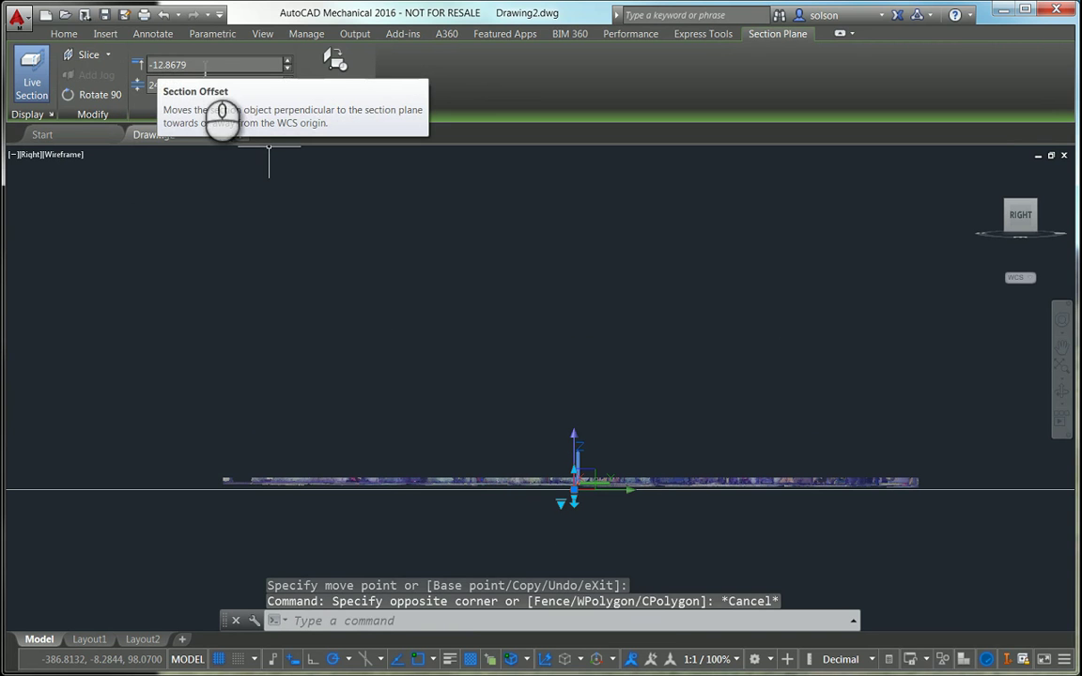
# Step: Set the section offset to 0, then to 1.0000, and deselect the plane
pyautogui.click(202, 64)
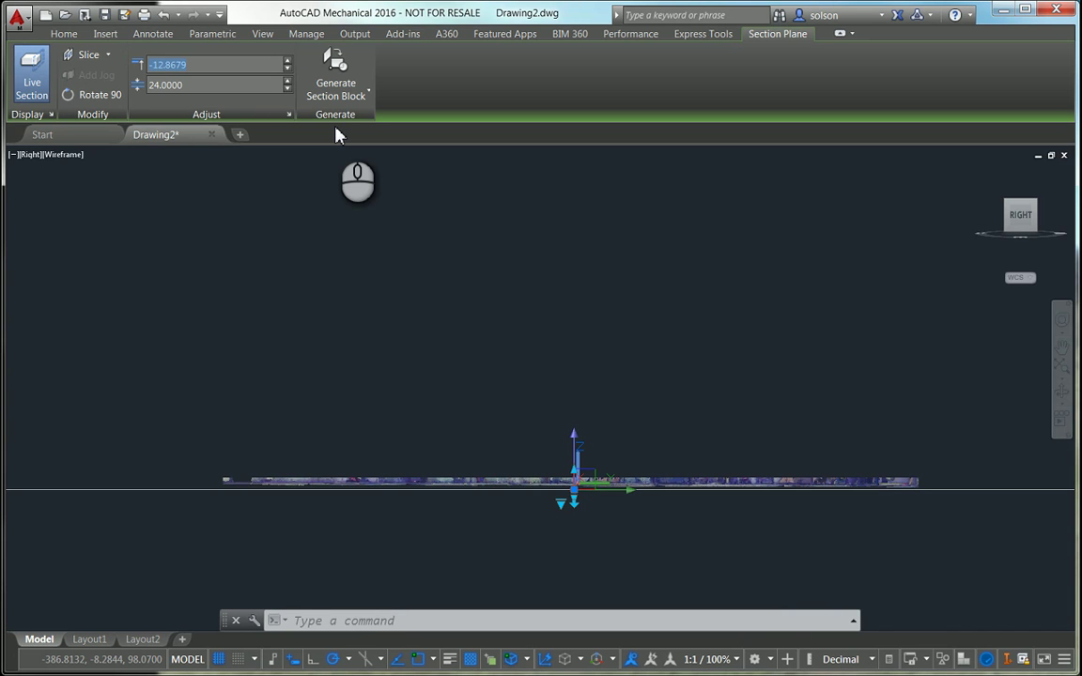
pyautogui.write('0')
pyautogui.press('Return')
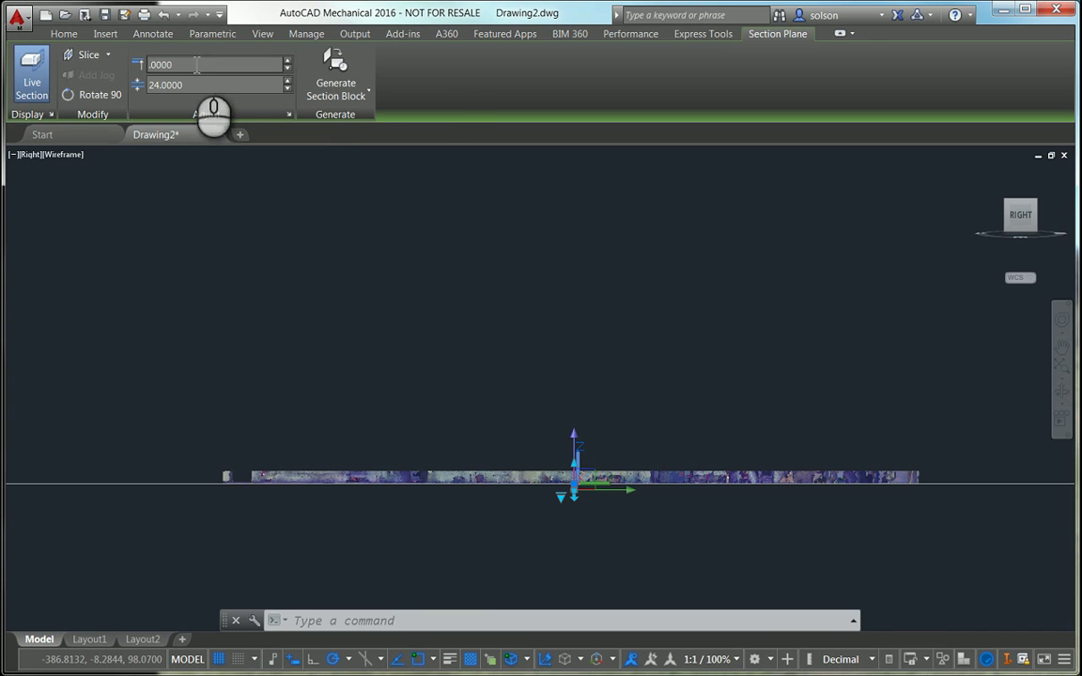
pyautogui.click(160, 64)
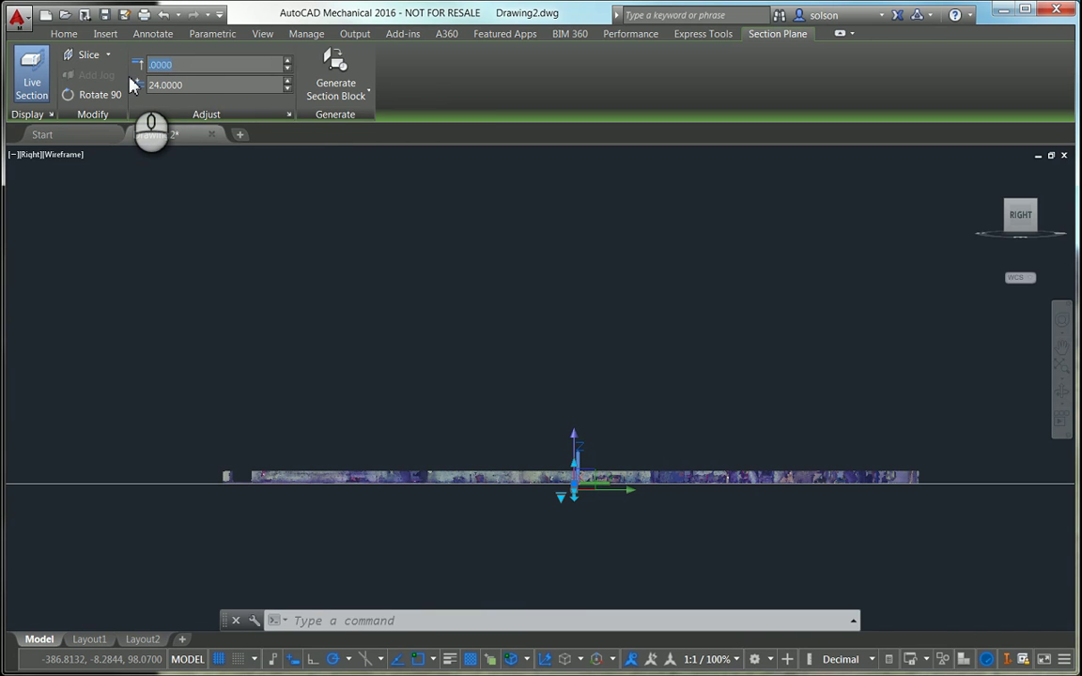
pyautogui.write('-')
pyautogui.press('Return')
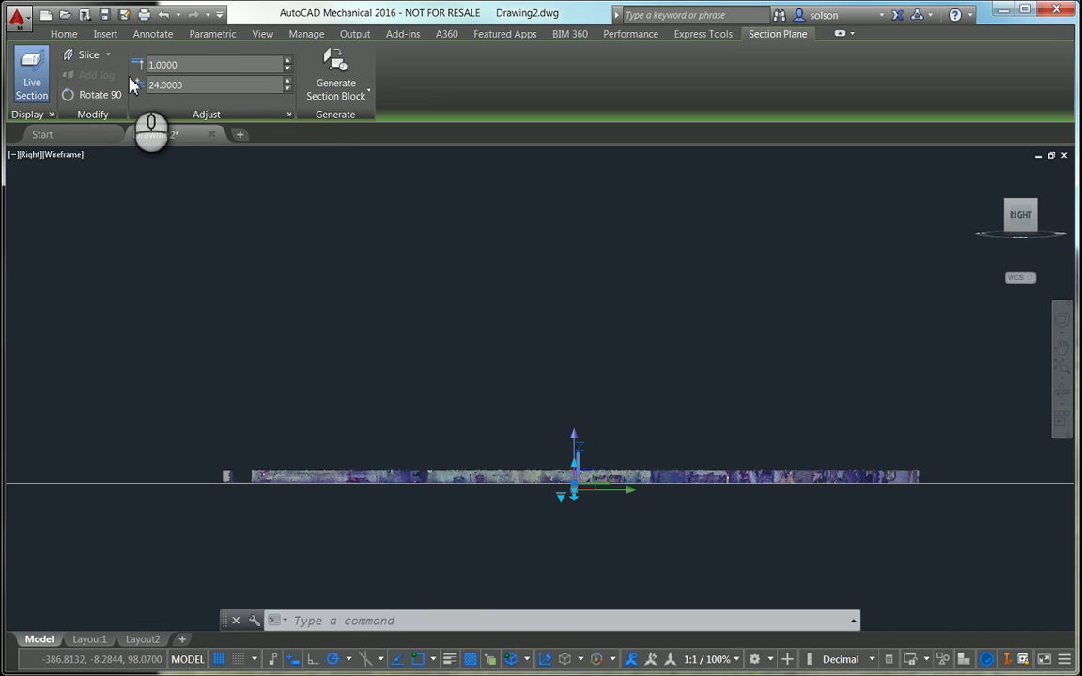
pyautogui.click(573, 290)
pyautogui.press('Escape')
pyautogui.press('Escape')
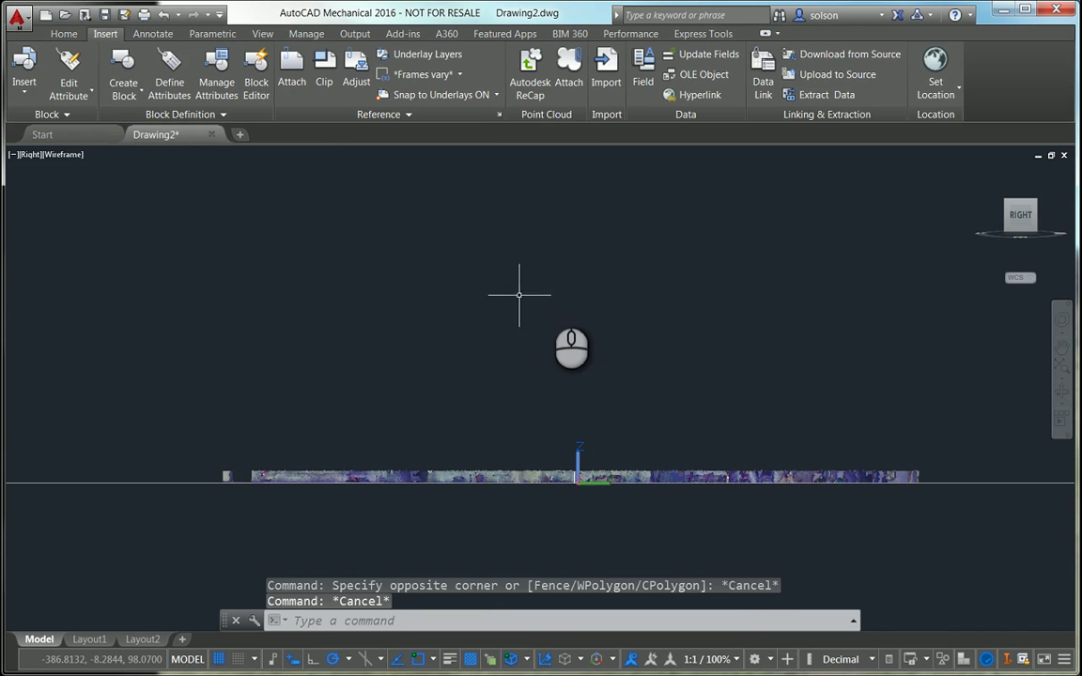
# Step: Set section-line extraction to green 2D polylines on the current layer, 425000 points, minimum length 1
pyautogui.click(418, 470)
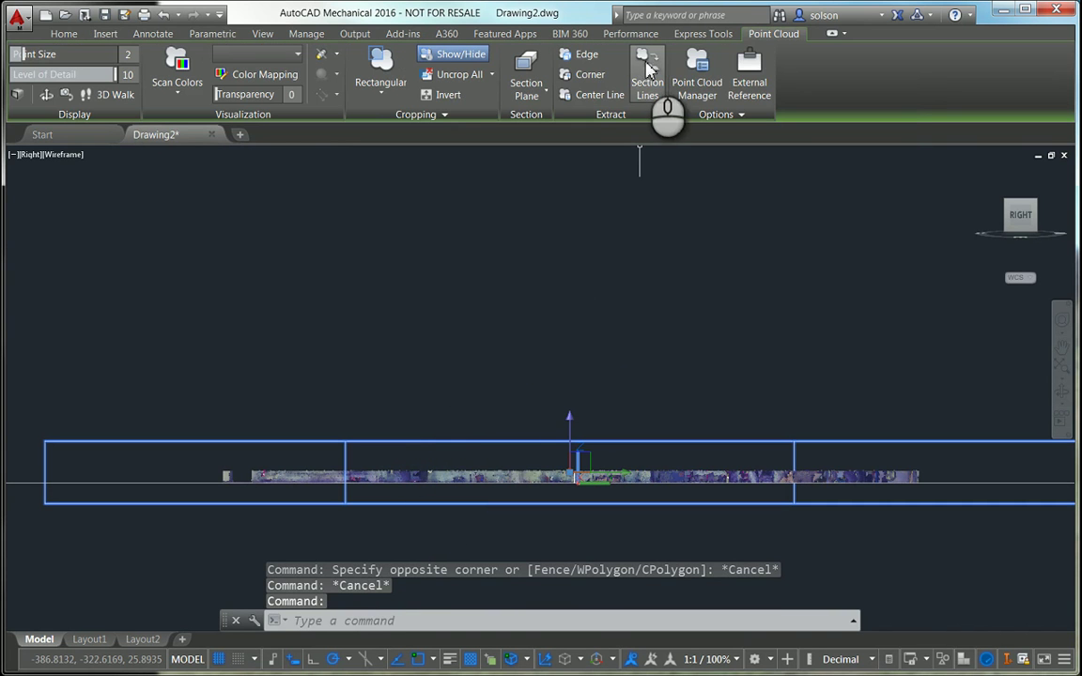
pyautogui.click(648, 70)
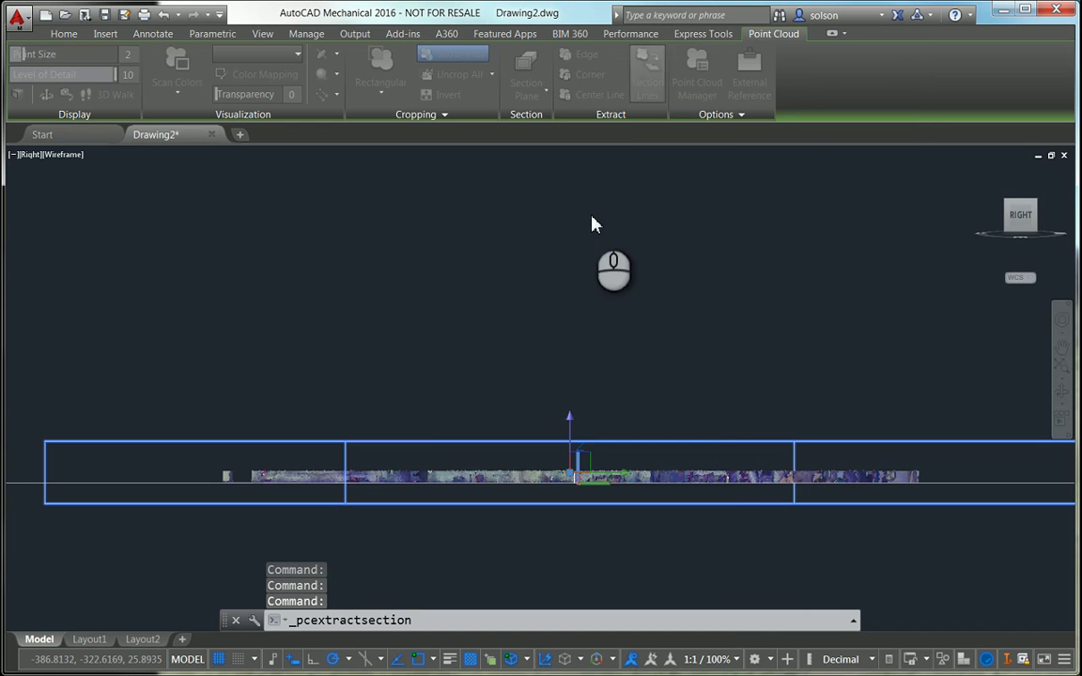
pyautogui.moveTo(525, 186); pyautogui.dragTo(495, 160)
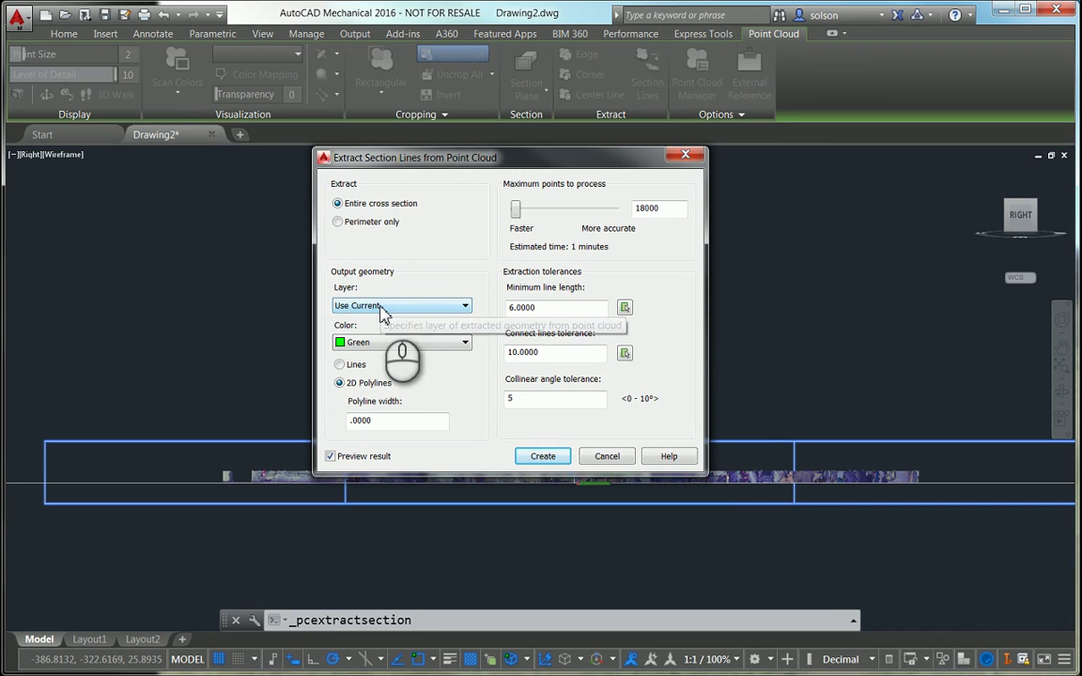
pyautogui.click(381, 310)
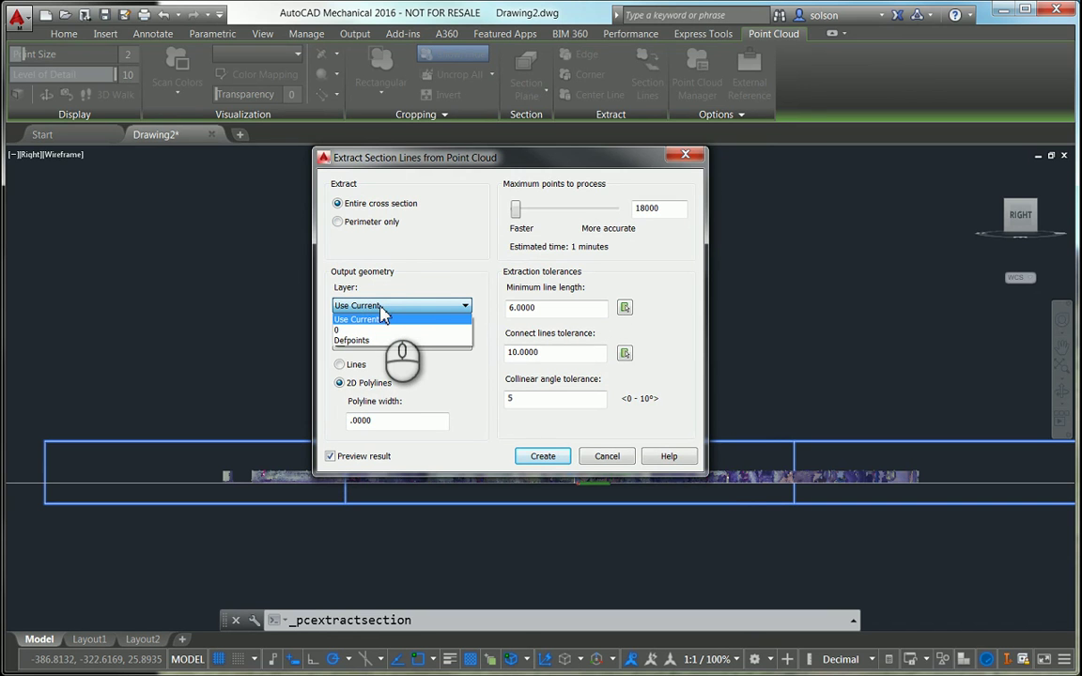
pyautogui.click(400, 261)
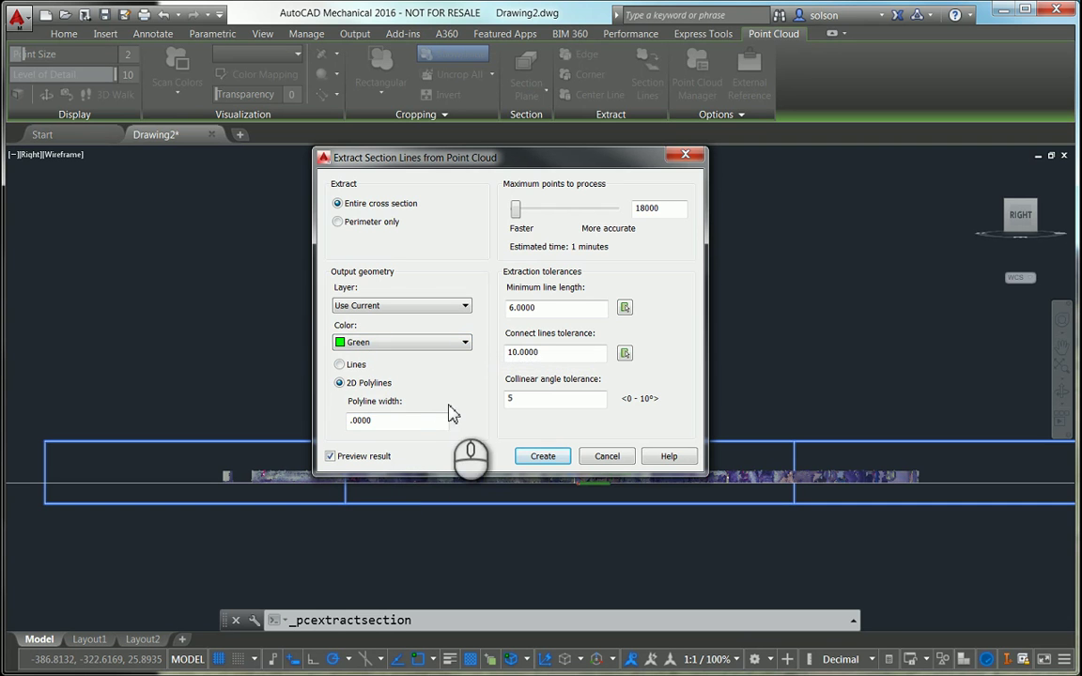
pyautogui.click(516, 211)
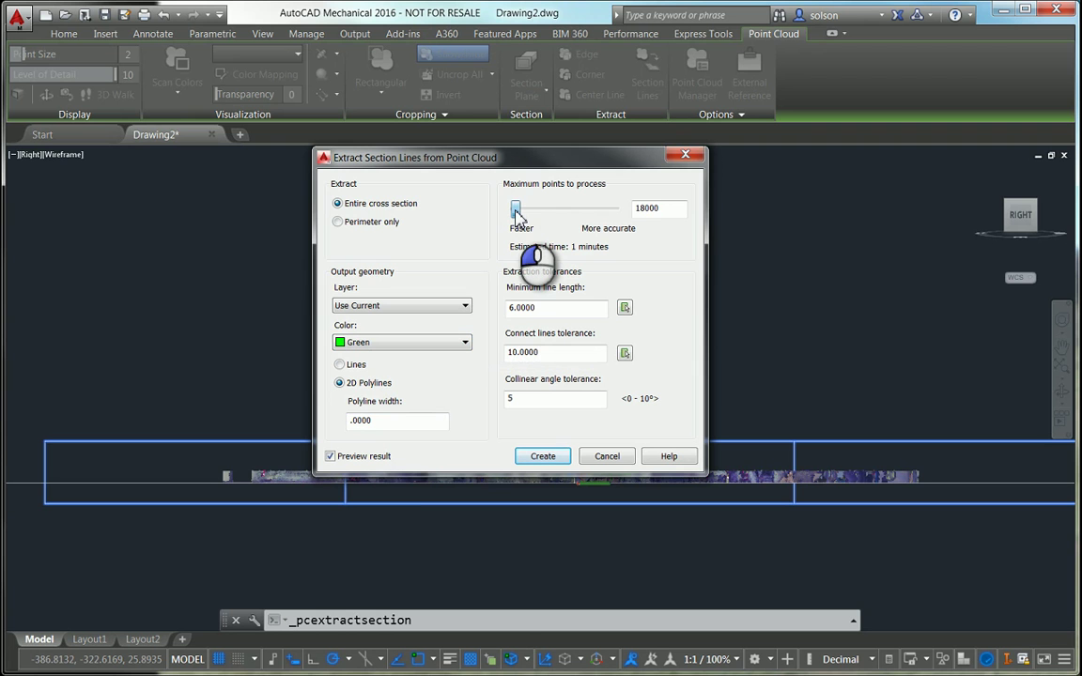
pyautogui.moveTo(516, 211); pyautogui.dragTo(538, 220)
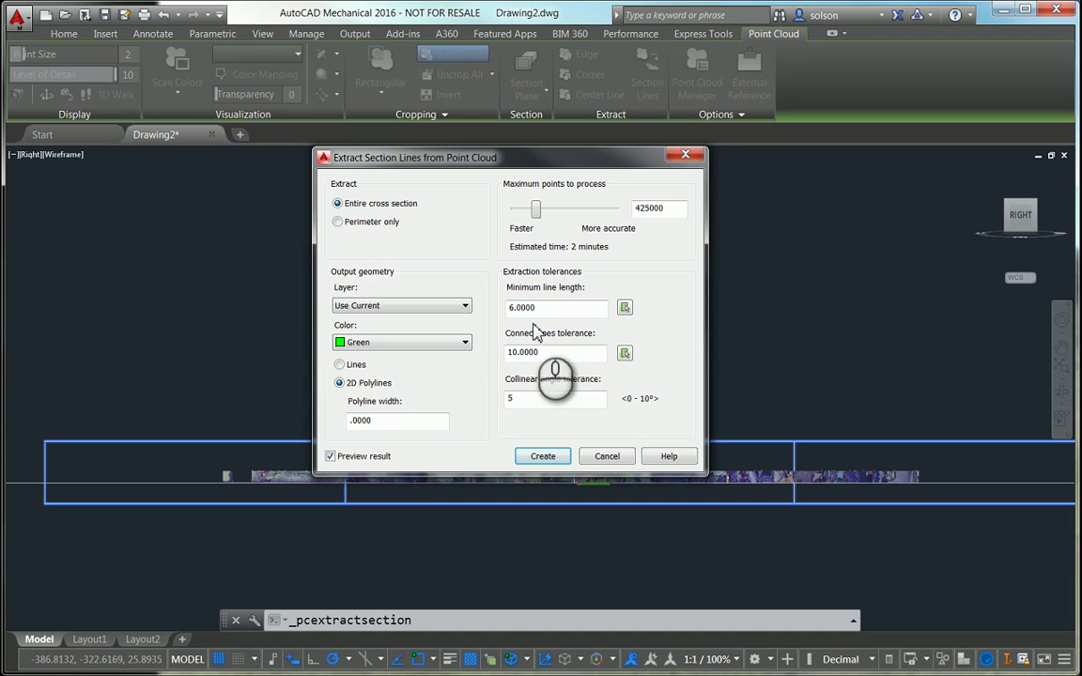
pyautogui.moveTo(545, 307); pyautogui.dragTo(512, 307)
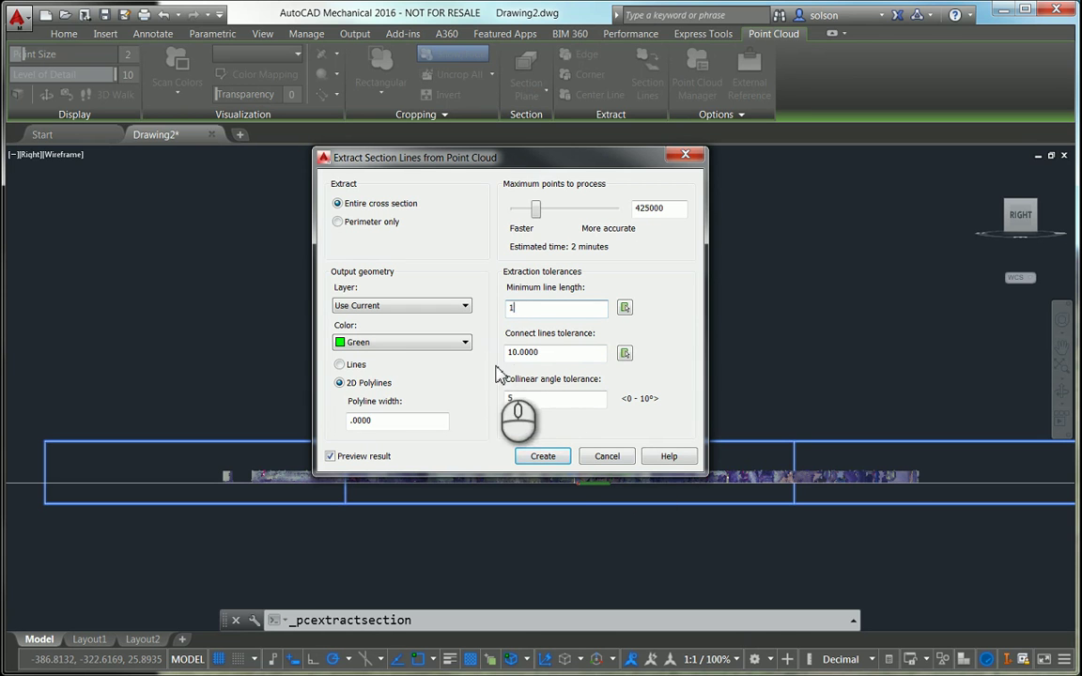
pyautogui.click(542, 457)
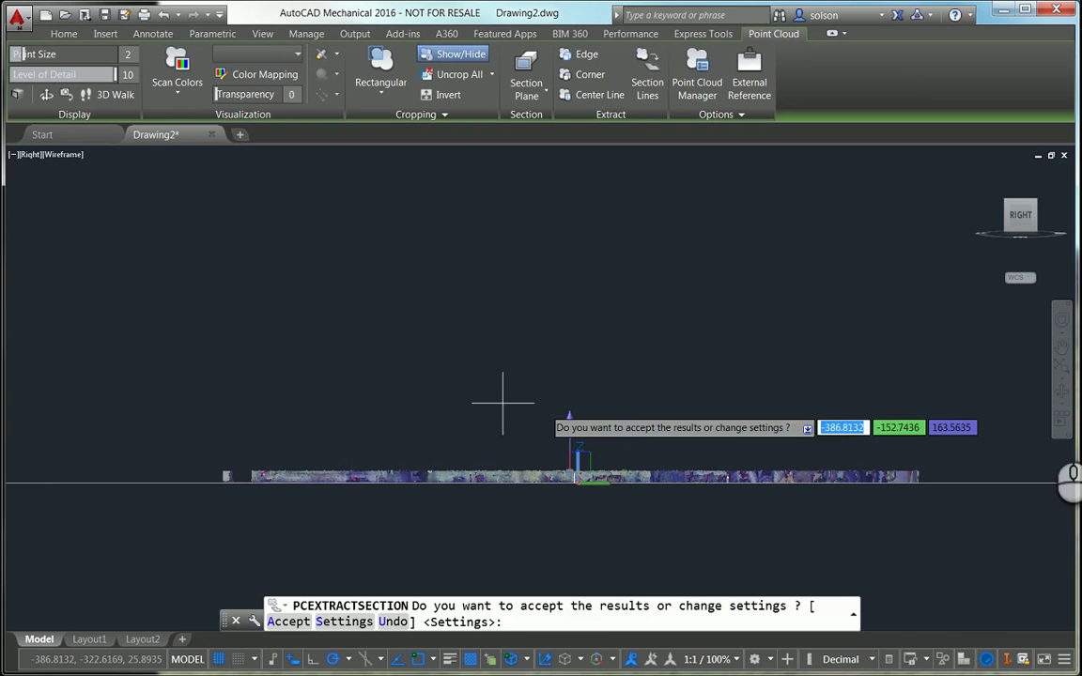
# Step: Accept the extracted green section lines in SE Isometric view and zoom in on them
pyautogui.click(1009, 209)
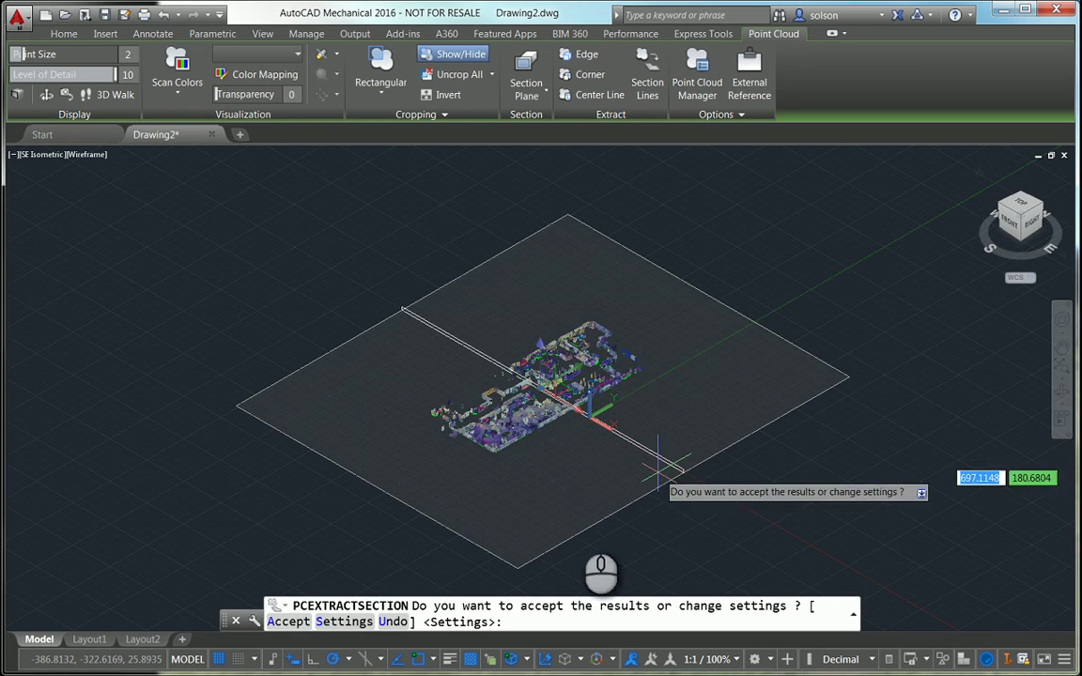
pyautogui.click(288, 623)
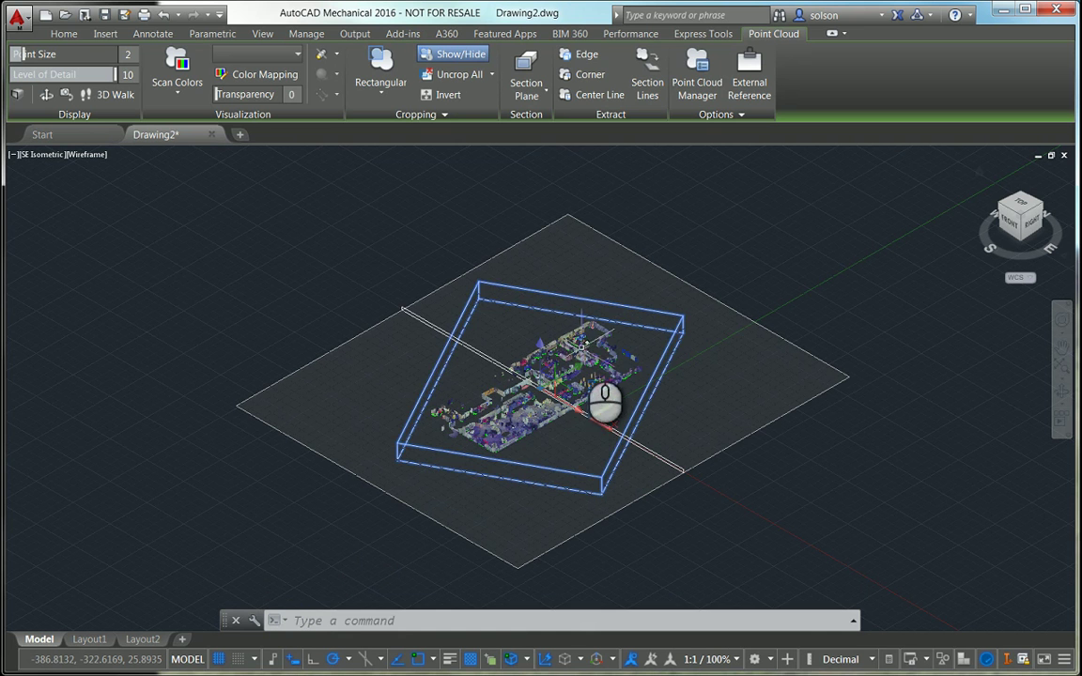
pyautogui.scroll(-3, 604, 399)
pyautogui.scroll(3, 603, 399)
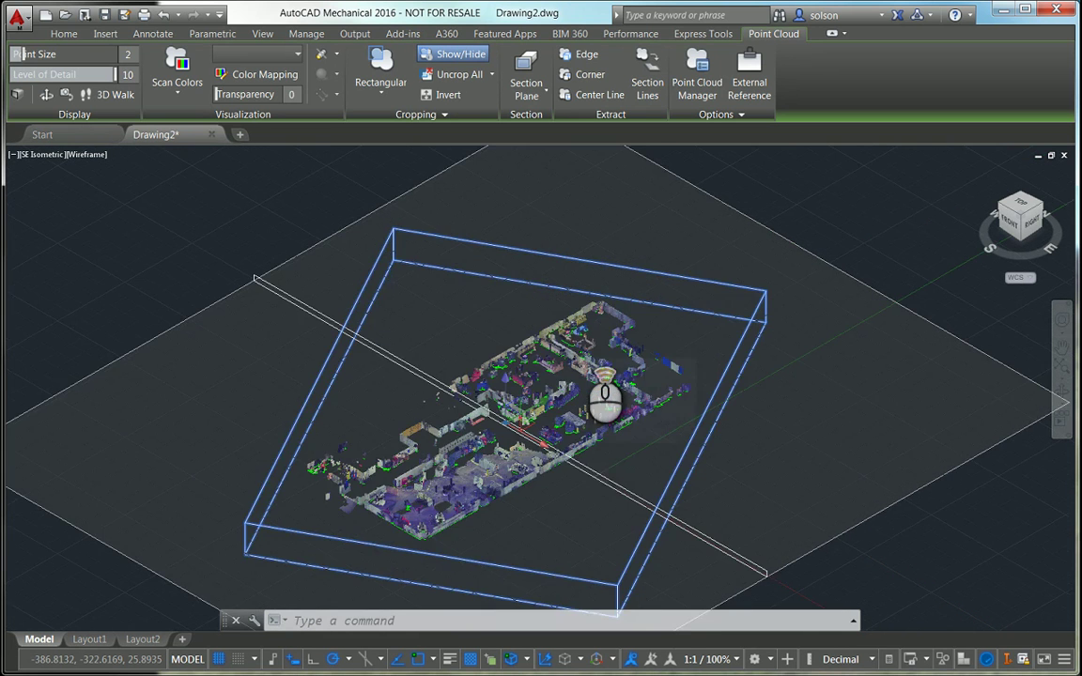
pyautogui.scroll(5, 602, 401)
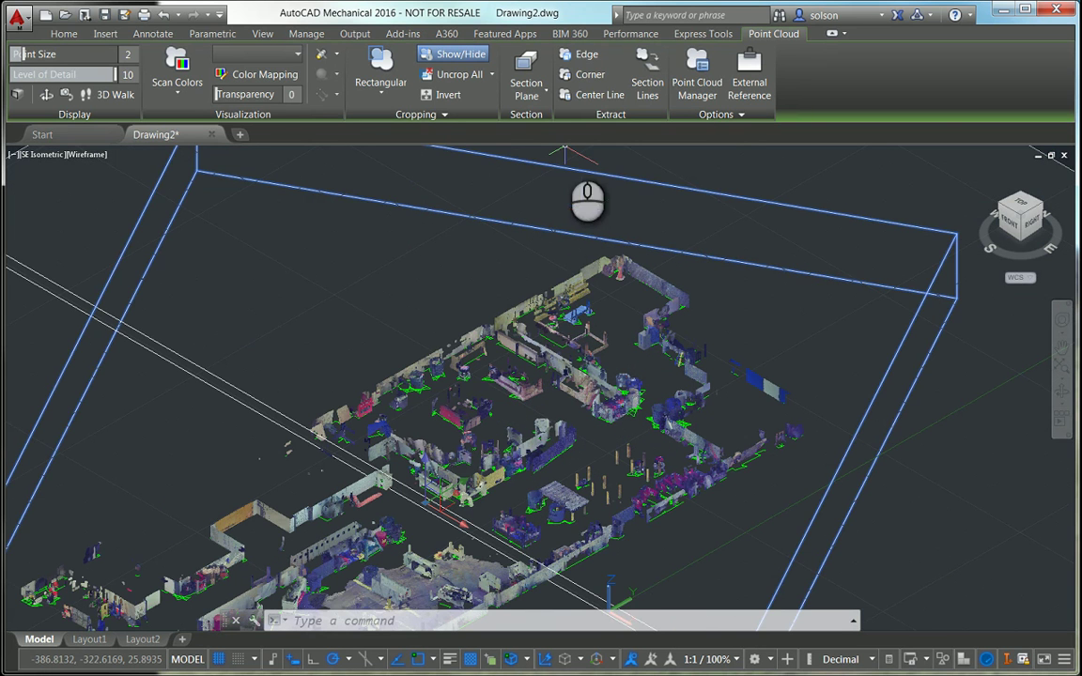
# Step: Hide the TechShop point cloud and zoom to extents on the green section lines from the Top view
pyautogui.click(695, 77)
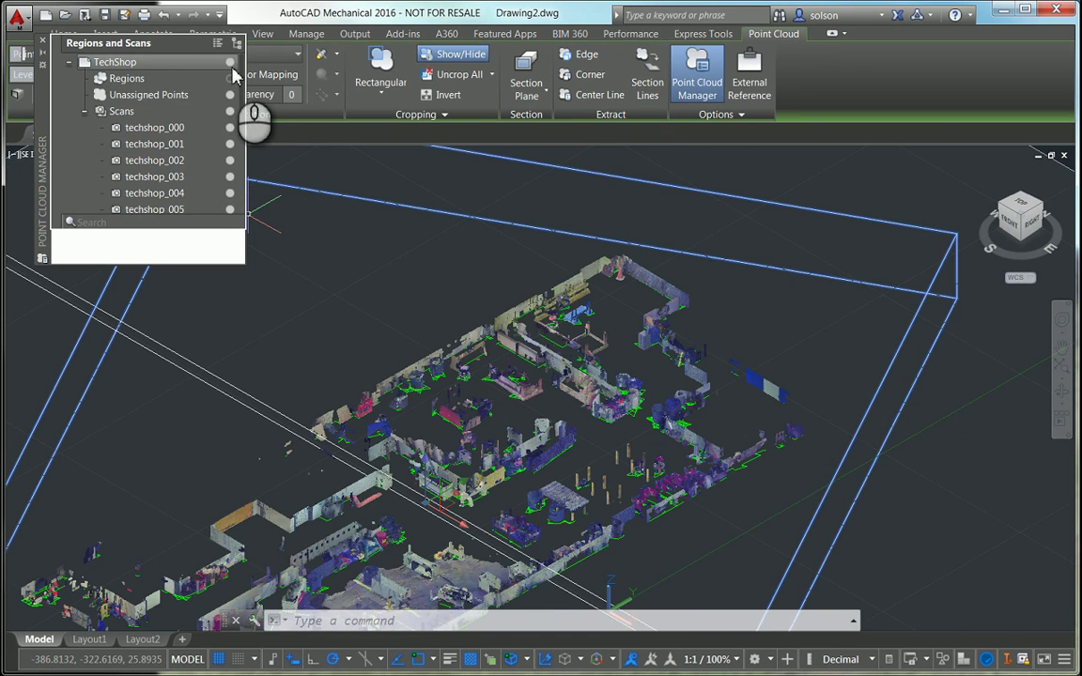
pyautogui.click(230, 63)
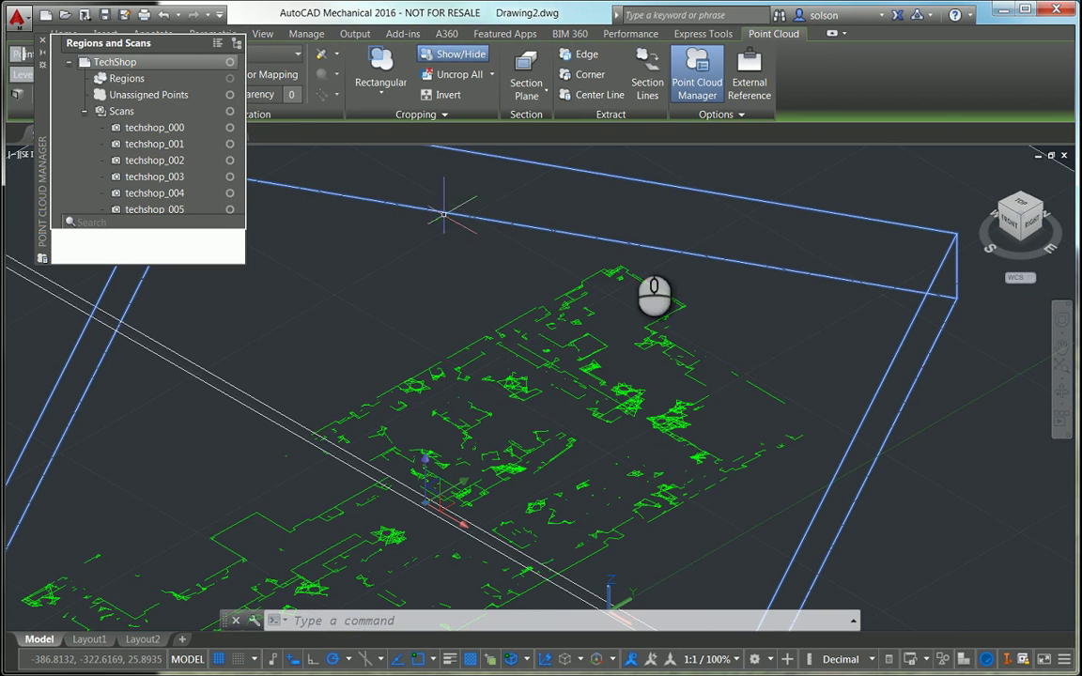
pyautogui.click(1026, 205)
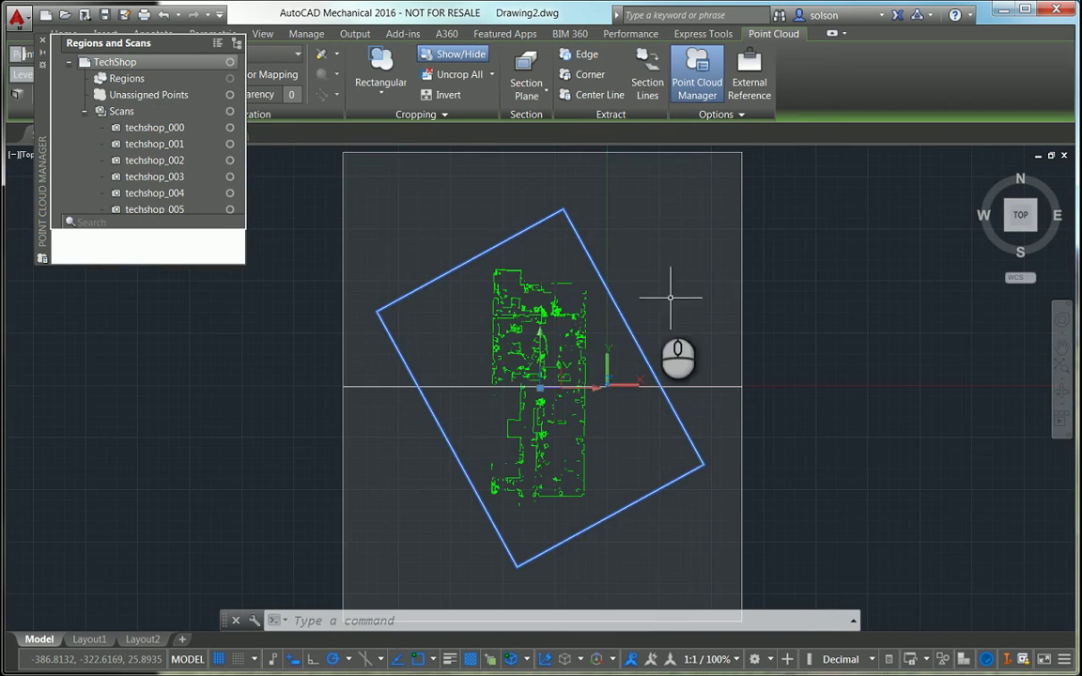
pyautogui.scroll(5, 546, 284)
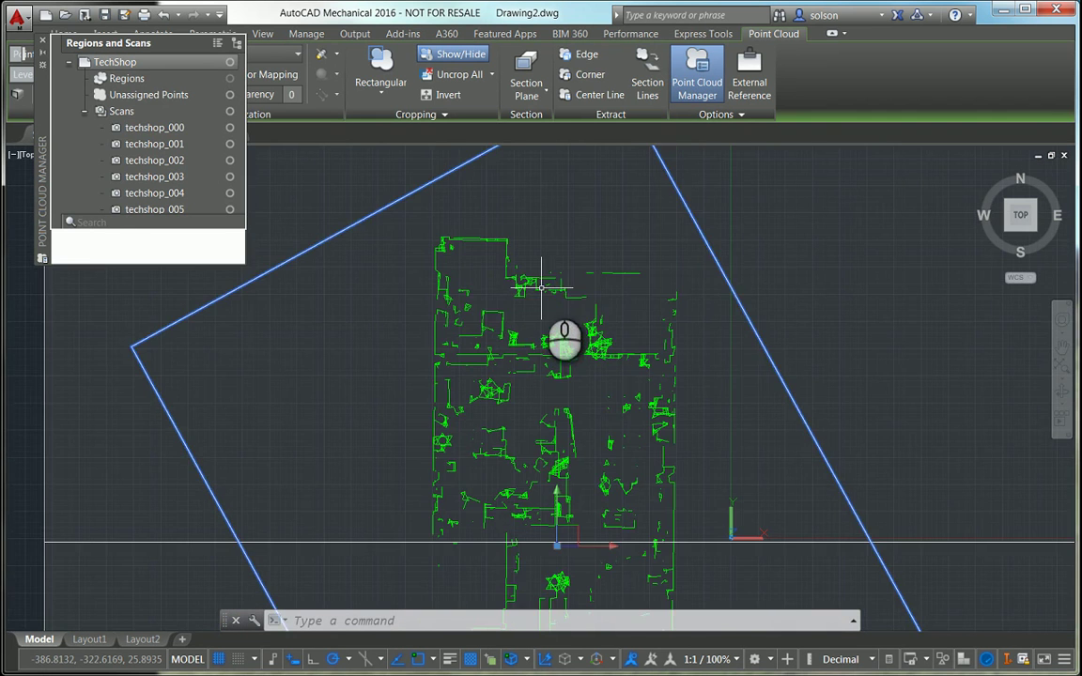
pyautogui.scroll(3, 528, 348)
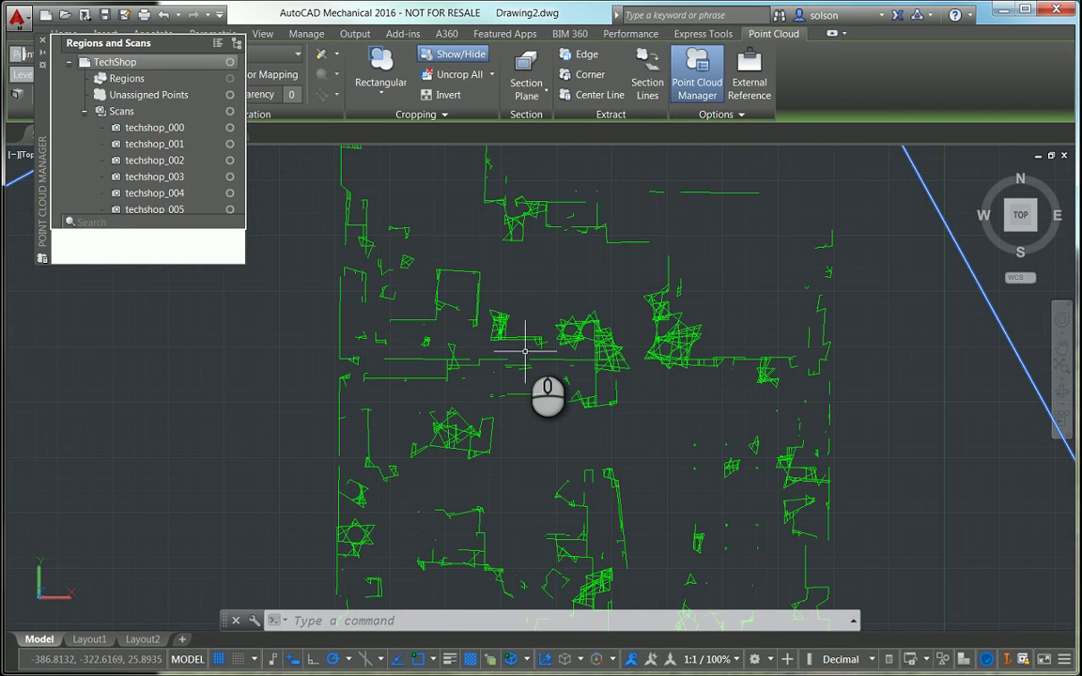
pyautogui.keyDown('shift'); pyautogui.moveTo(693, 443); pyautogui.dragTo(567, 436, button='middle'); pyautogui.keyUp('shift')
pyautogui.keyDown('shift'); pyautogui.moveTo(649, 495); pyautogui.dragTo(613, 382, button='middle'); pyautogui.keyUp('shift')
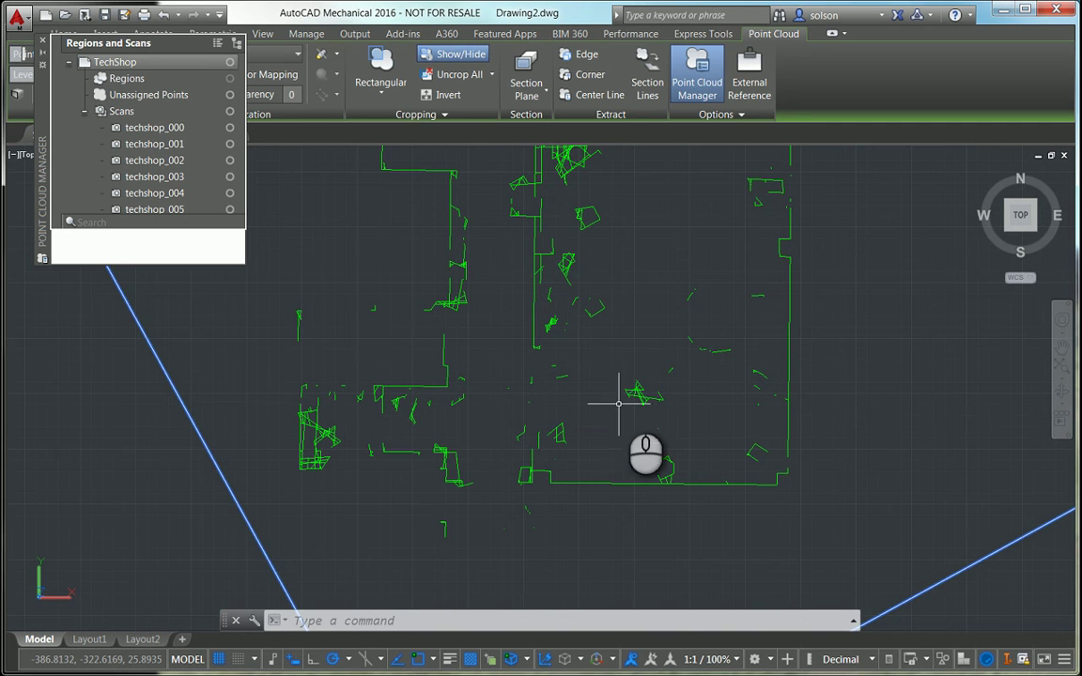
pyautogui.keyDown('shift'); pyautogui.moveTo(701, 375); pyautogui.dragTo(705, 370, button='middle'); pyautogui.keyUp('shift')
pyautogui.middleClick(721, 391)
pyautogui.middleClick(721, 390)
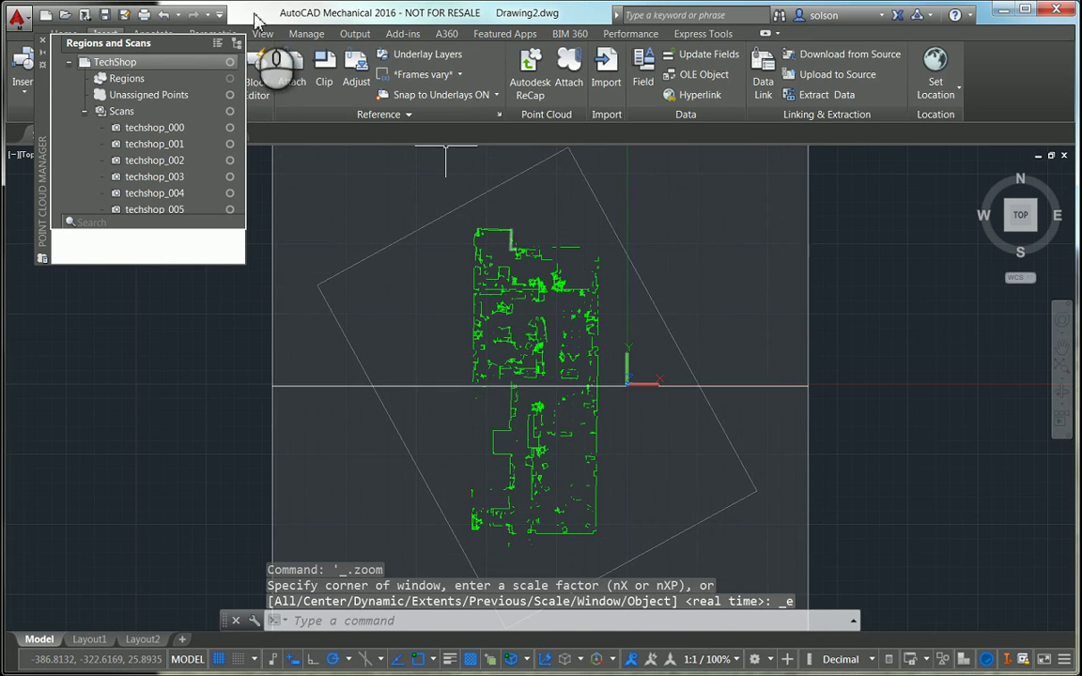
# Step: Turn the TechShop point cloud back on and tilt the view into 3D
pyautogui.click(231, 67)
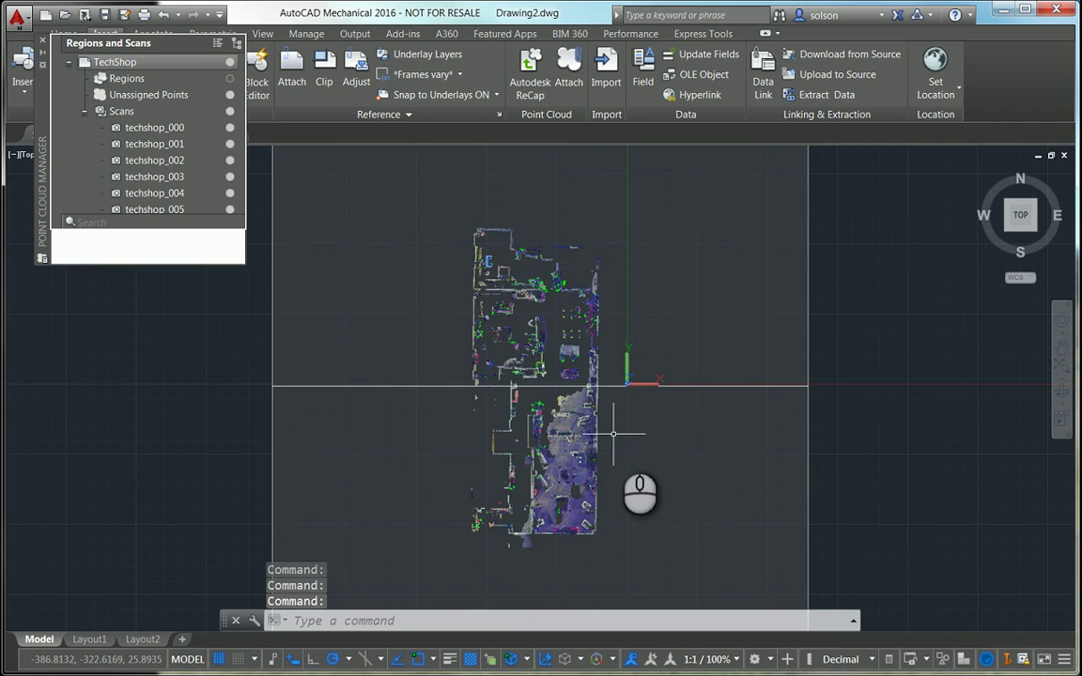
pyautogui.keyDown('shift'); pyautogui.moveTo(631, 439); pyautogui.dragTo(562, 331, button='middle'); pyautogui.keyUp('shift')
pyautogui.moveTo(45, 139); pyautogui.dragTo(43, 255)
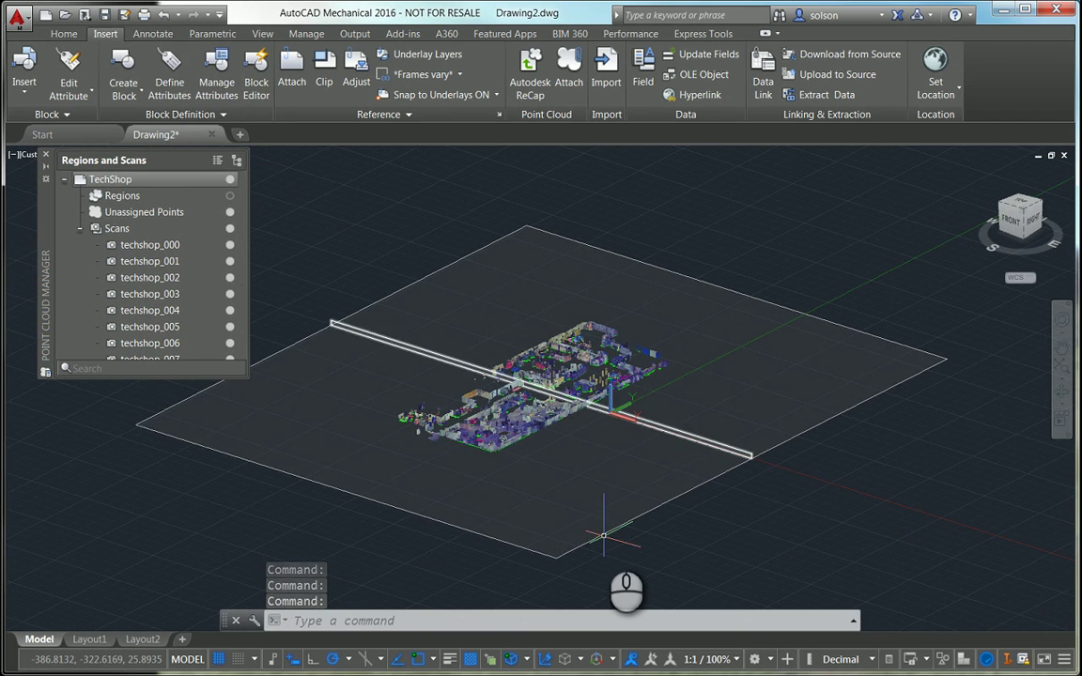
# Step: Turn off Live Section on the section plane so the whole building shows
pyautogui.click(566, 549)
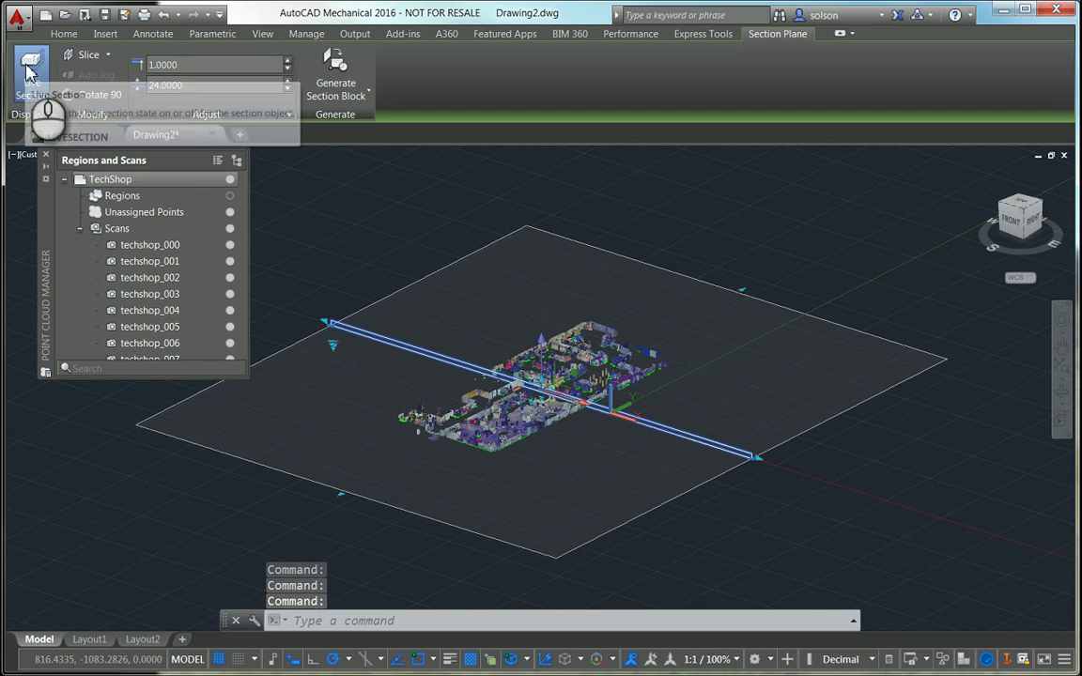
pyautogui.click(29, 61)
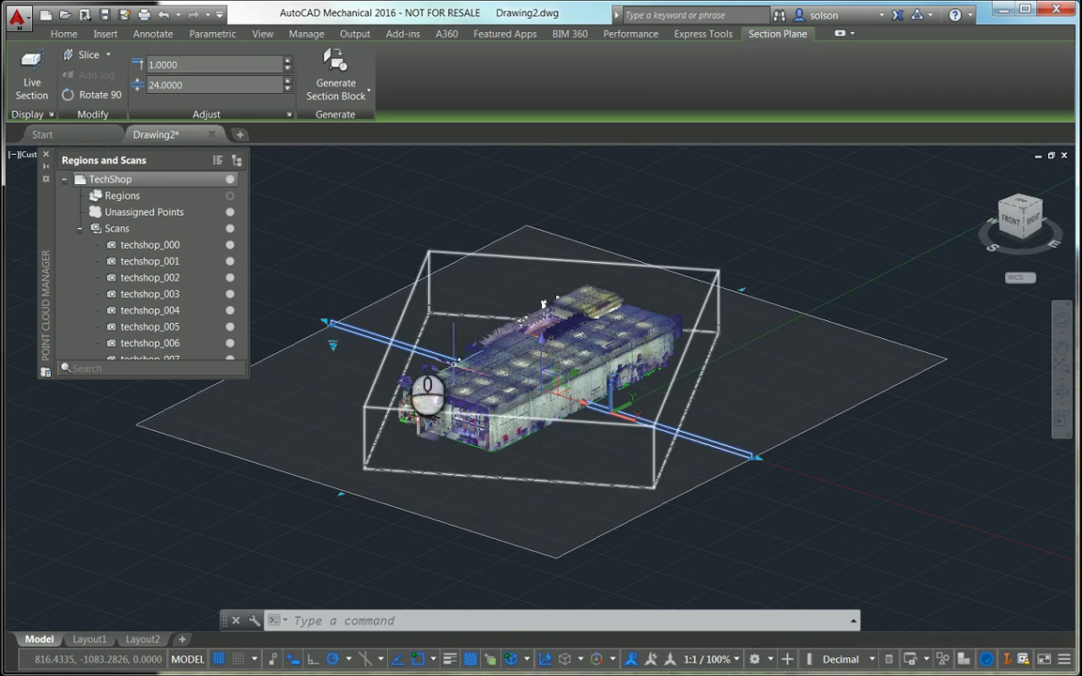
pyautogui.moveTo(390, 244); pyautogui.dragTo(421, 281, button='middle')
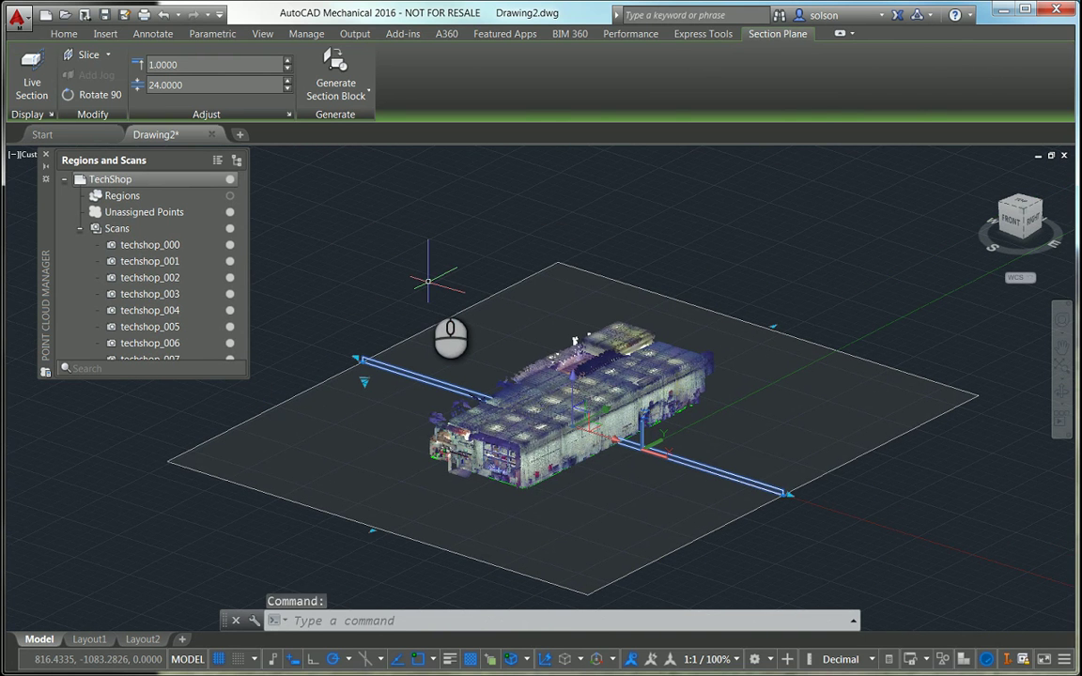
pyautogui.press('Escape')
pyautogui.press('Escape')
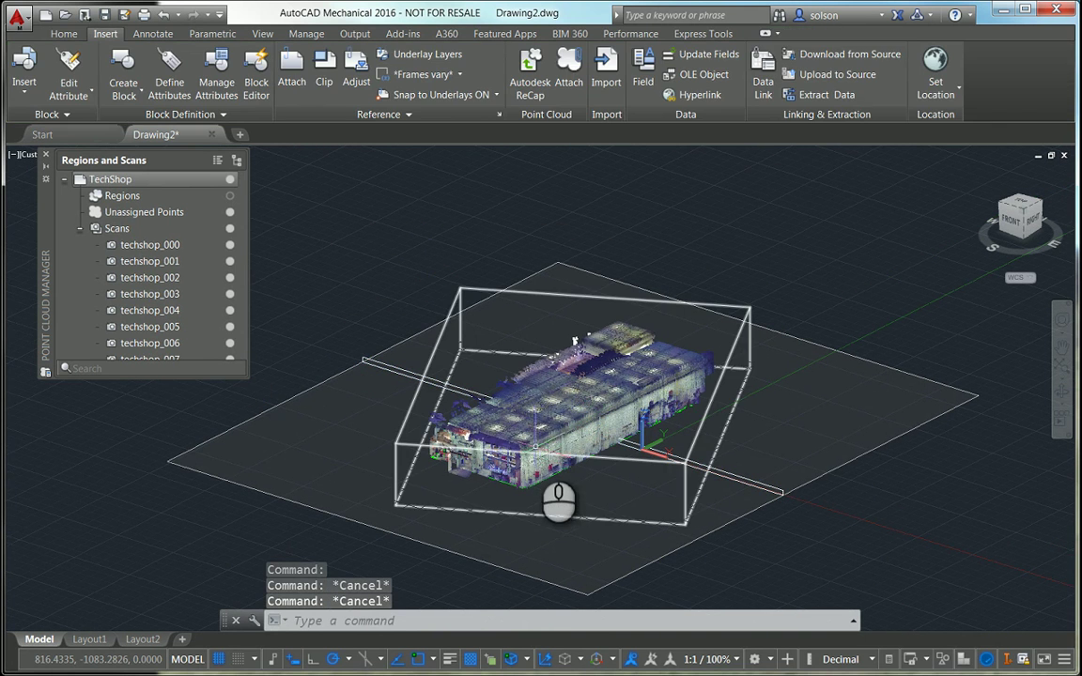
# Step: Select the point cloud and extract an edge from two adjacent planes at the wall corner
pyautogui.click(521, 418)
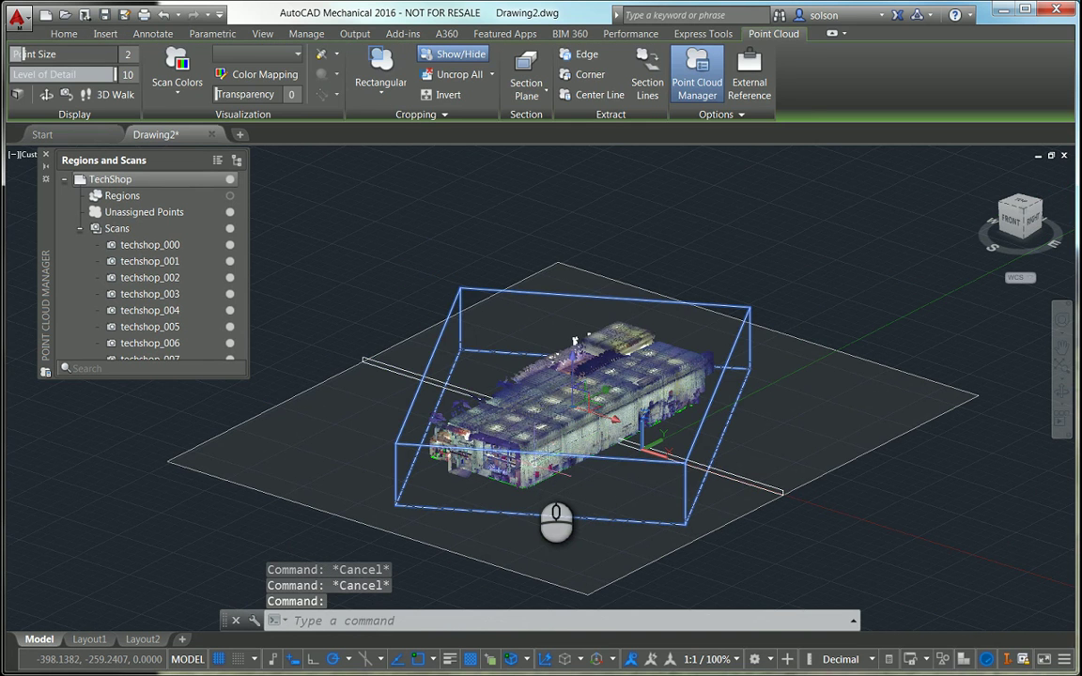
pyautogui.scroll(3, 548, 518)
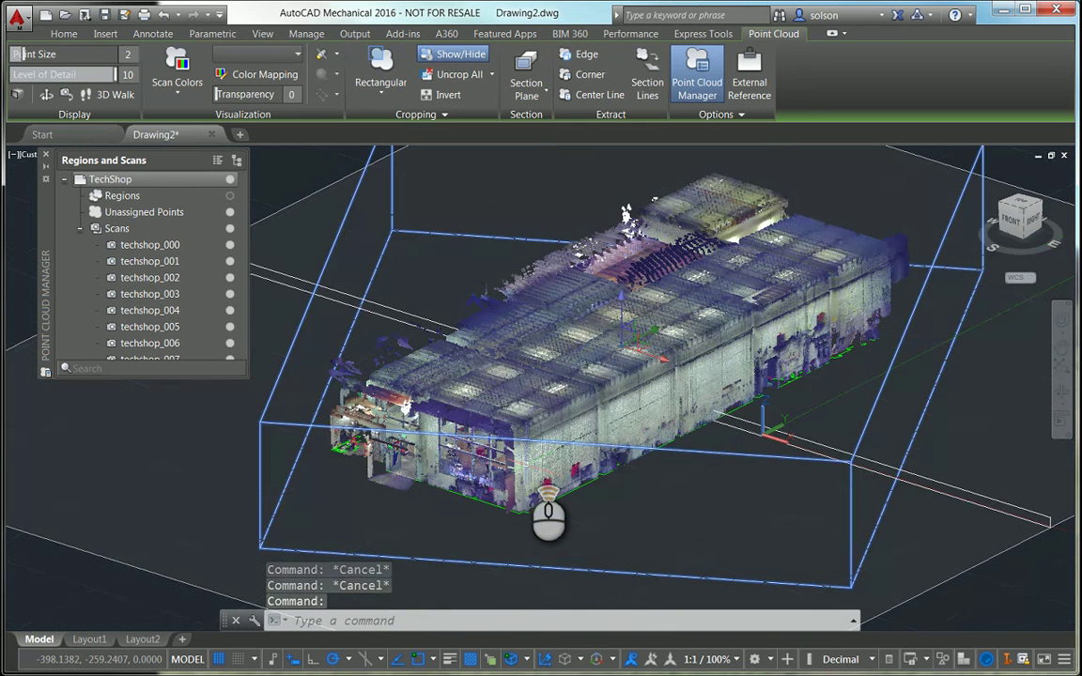
pyautogui.scroll(4, 550, 514)
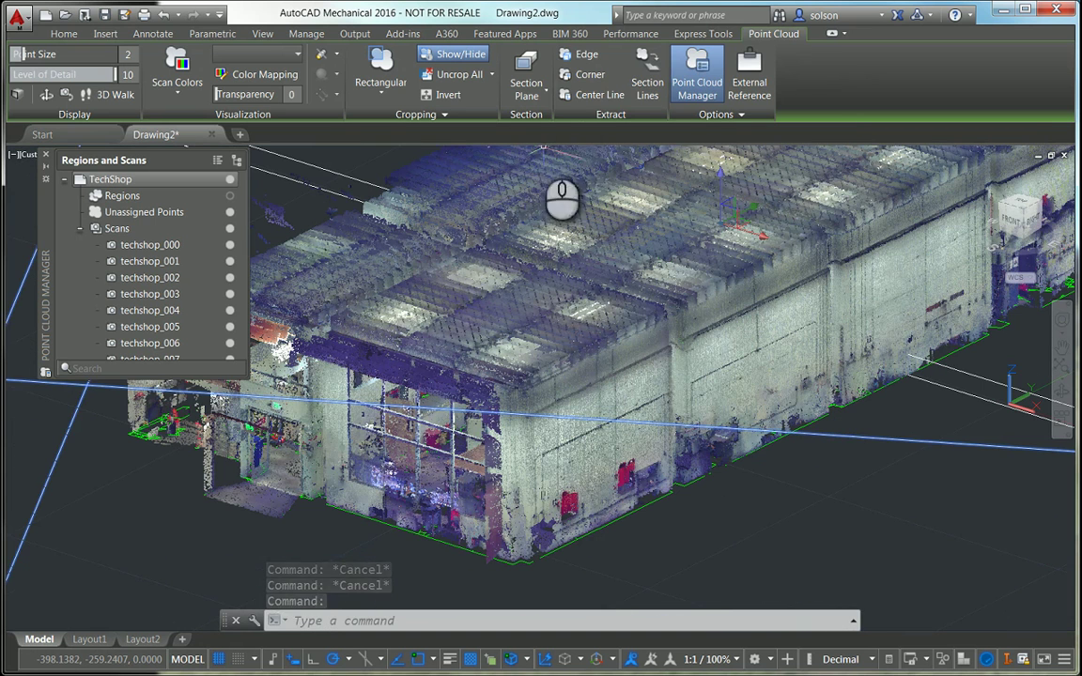
pyautogui.click(579, 55)
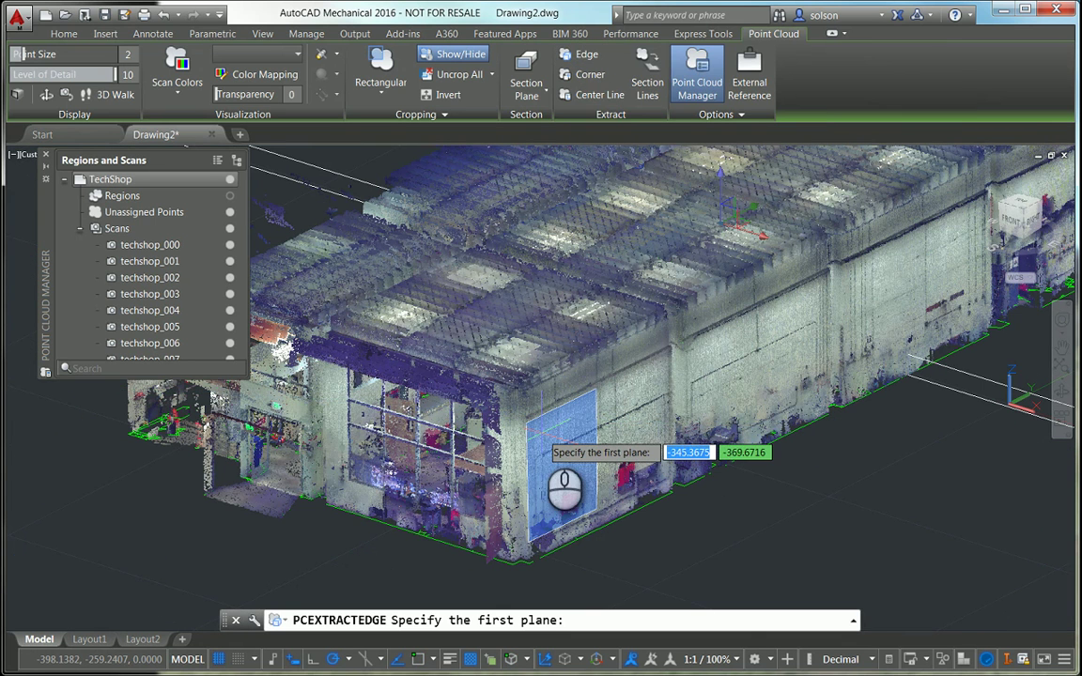
pyautogui.click(564, 483)
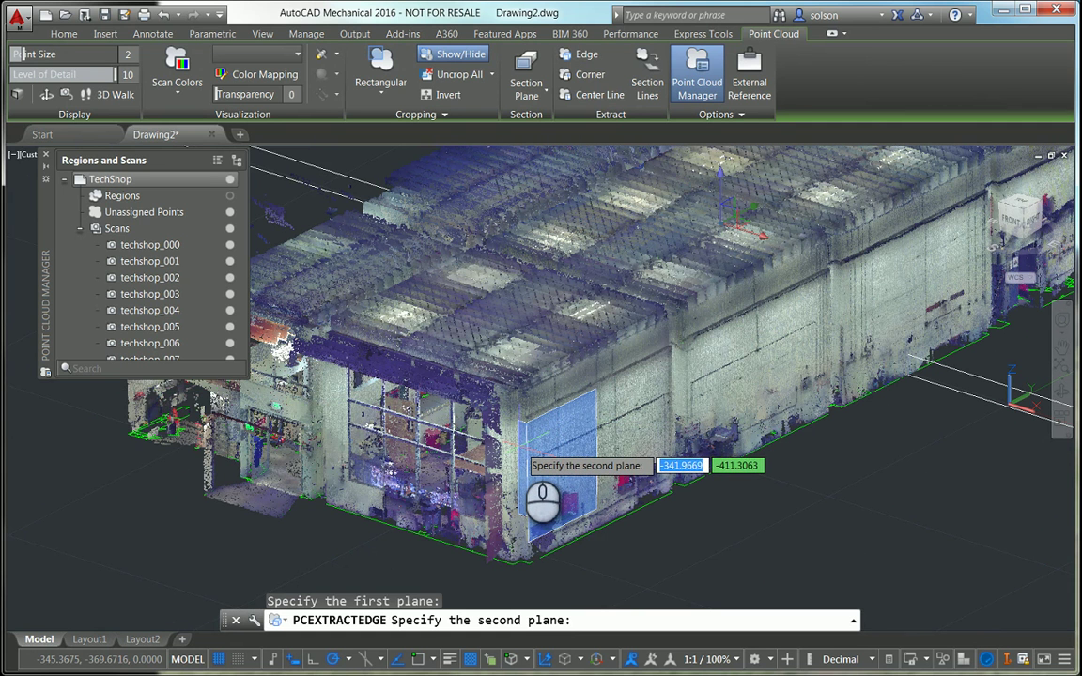
pyautogui.click(543, 500)
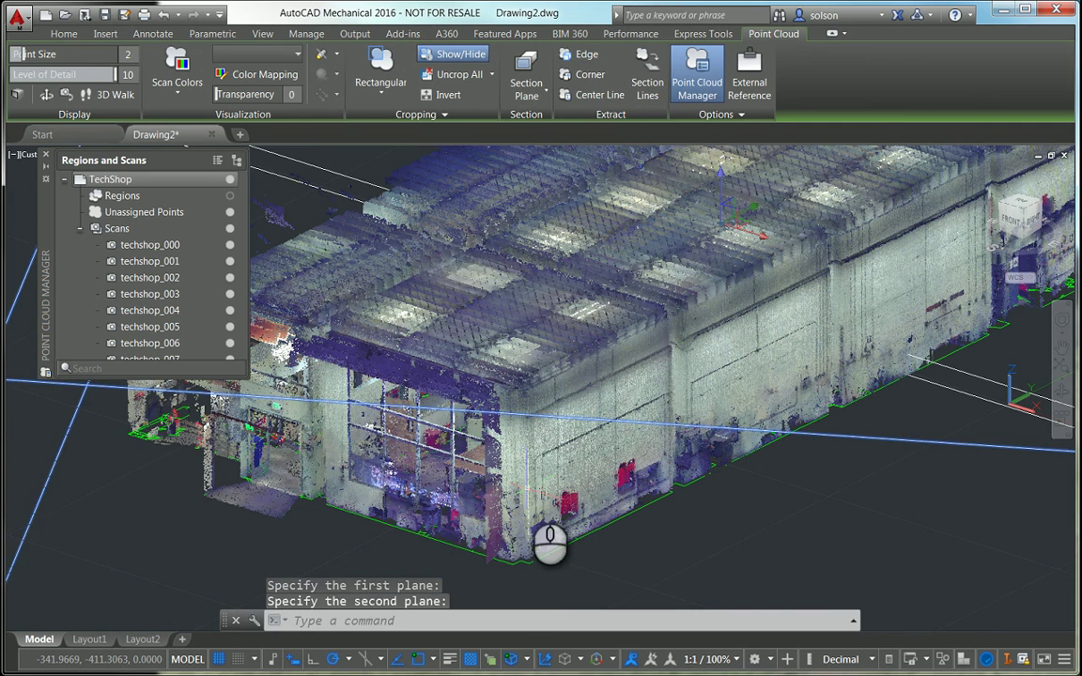
pyautogui.scroll(3, 550, 541)
pyautogui.scroll(2, 528, 489)
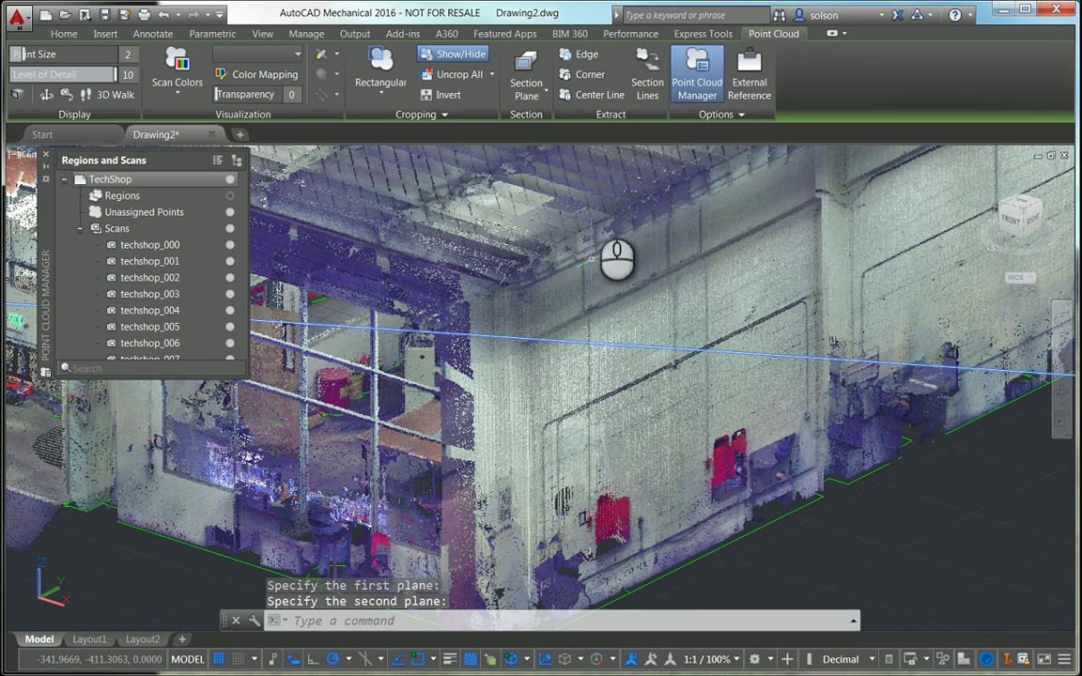
# Step: Extract a corner point from two wall planes and the ceiling plane, then hide TechShop
pyautogui.click(590, 75)
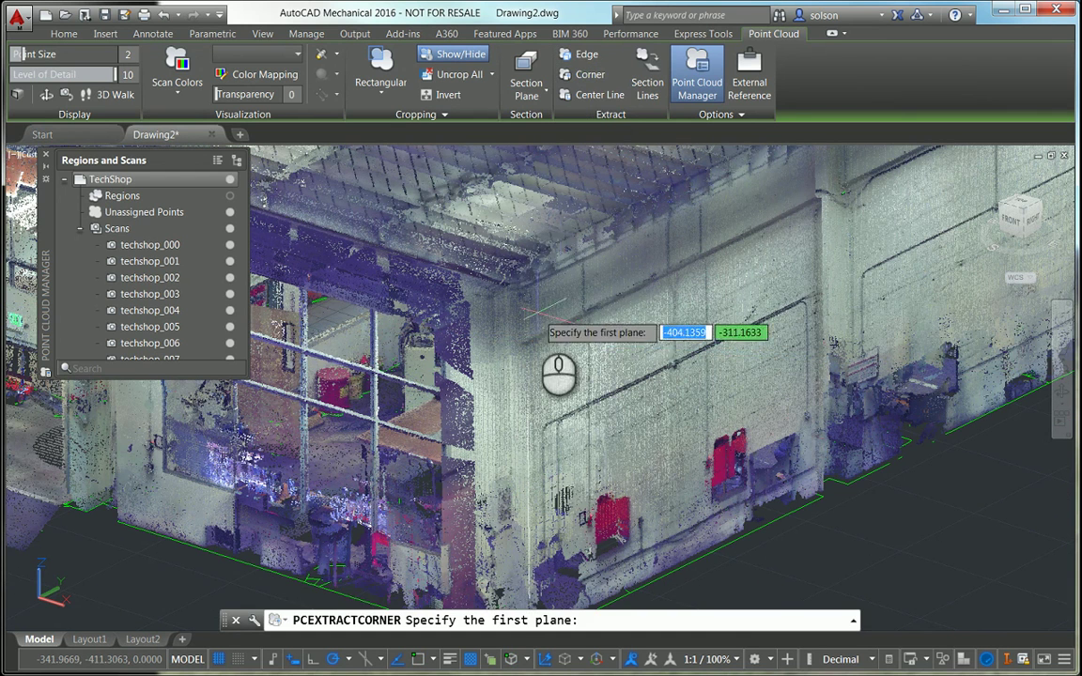
pyautogui.click(554, 374)
pyautogui.click(522, 326)
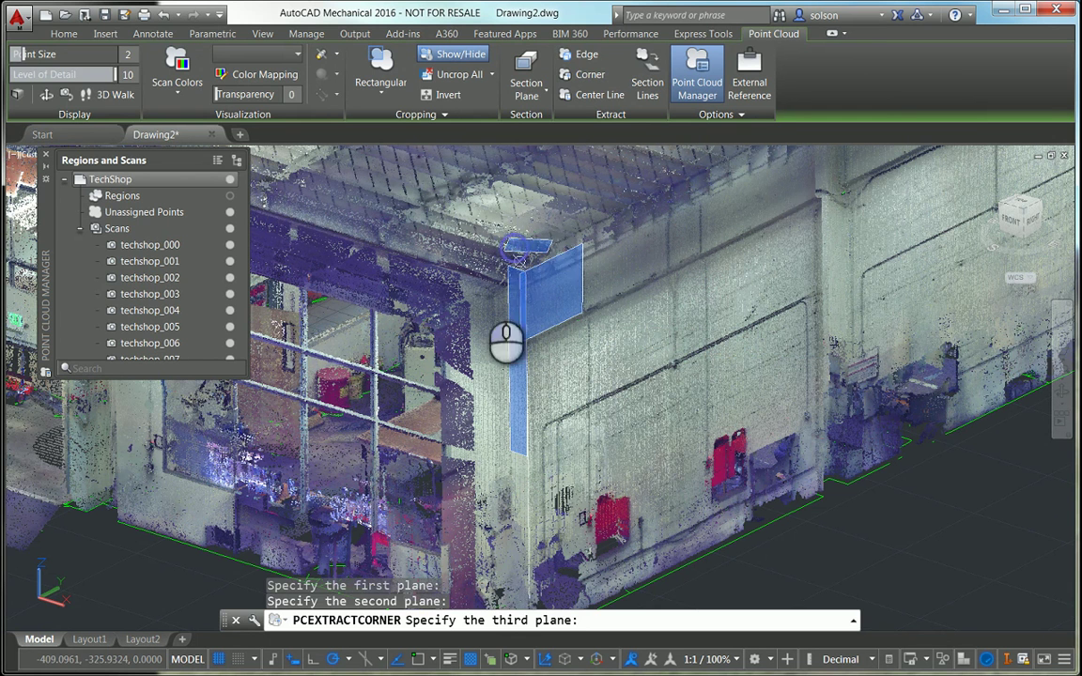
pyautogui.click(457, 236)
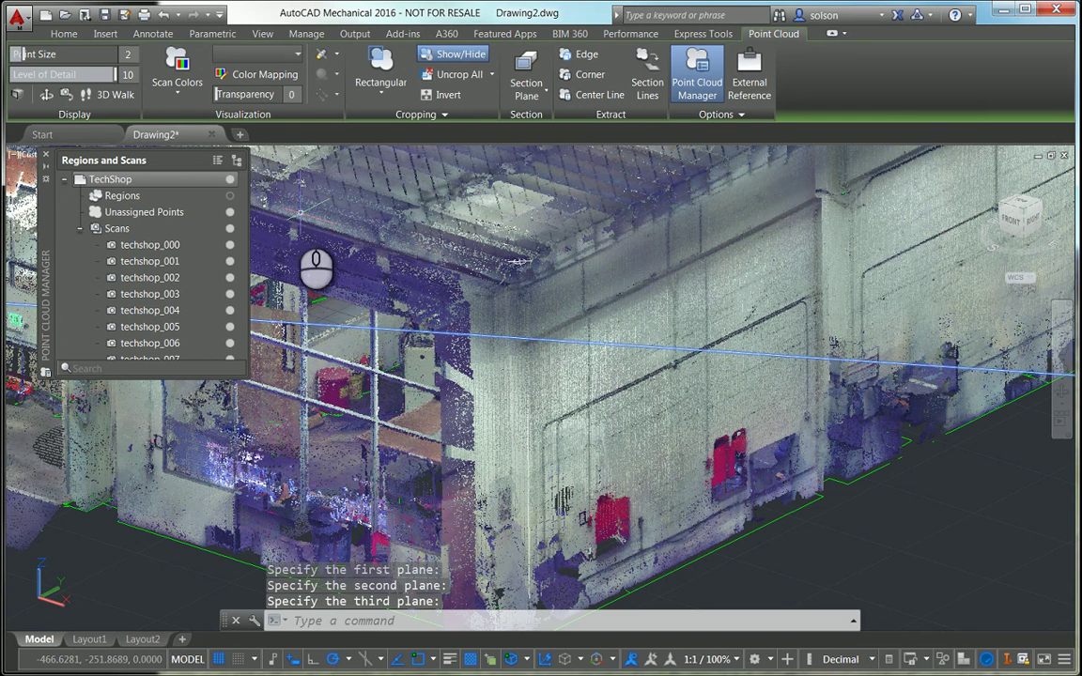
pyautogui.click(231, 178)
pyautogui.press('Escape')
pyautogui.press('Escape')
pyautogui.press('Escape')
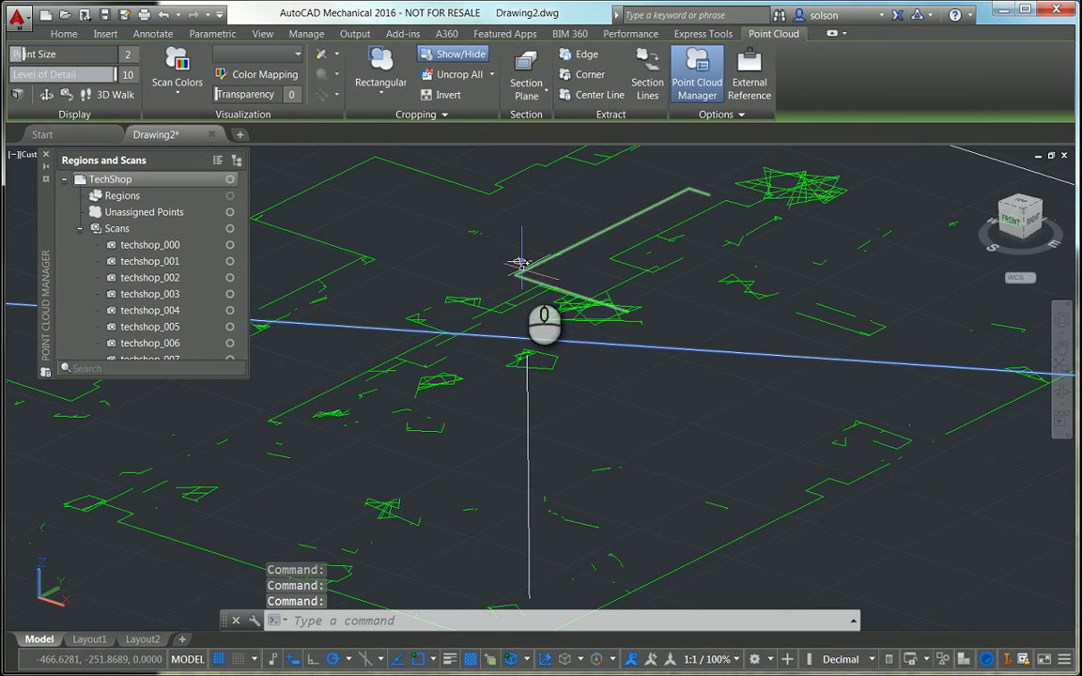
# Step: Redisplay the TechShop point cloud and zoom in and out to inspect the extracted geometry
pyautogui.click(230, 179)
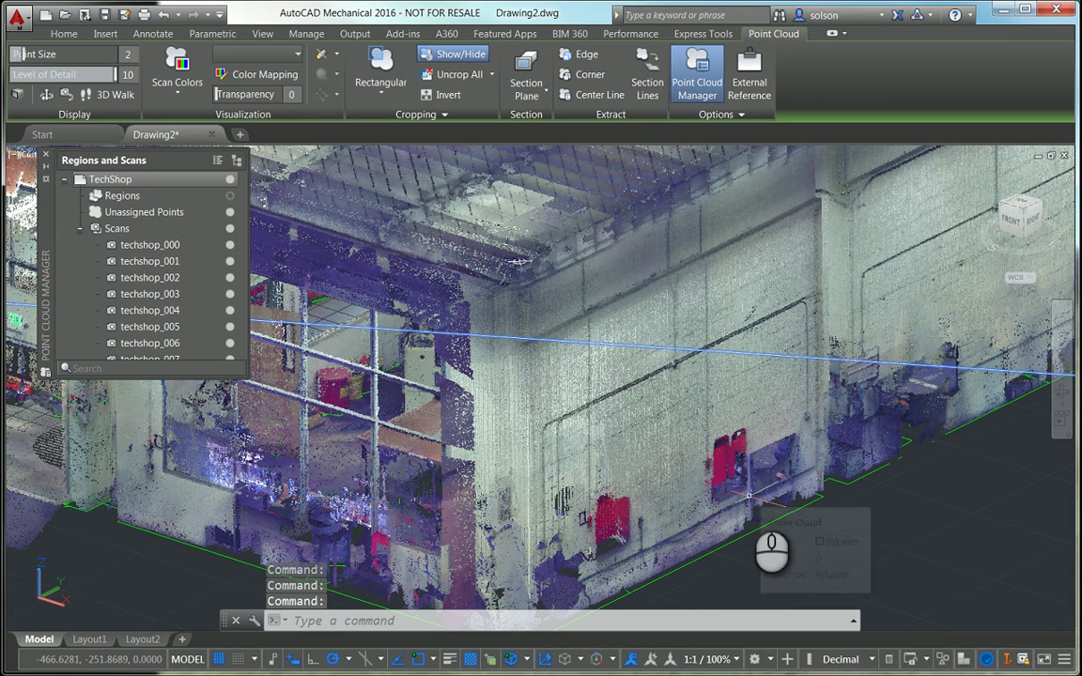
pyautogui.scroll(2, 748, 495)
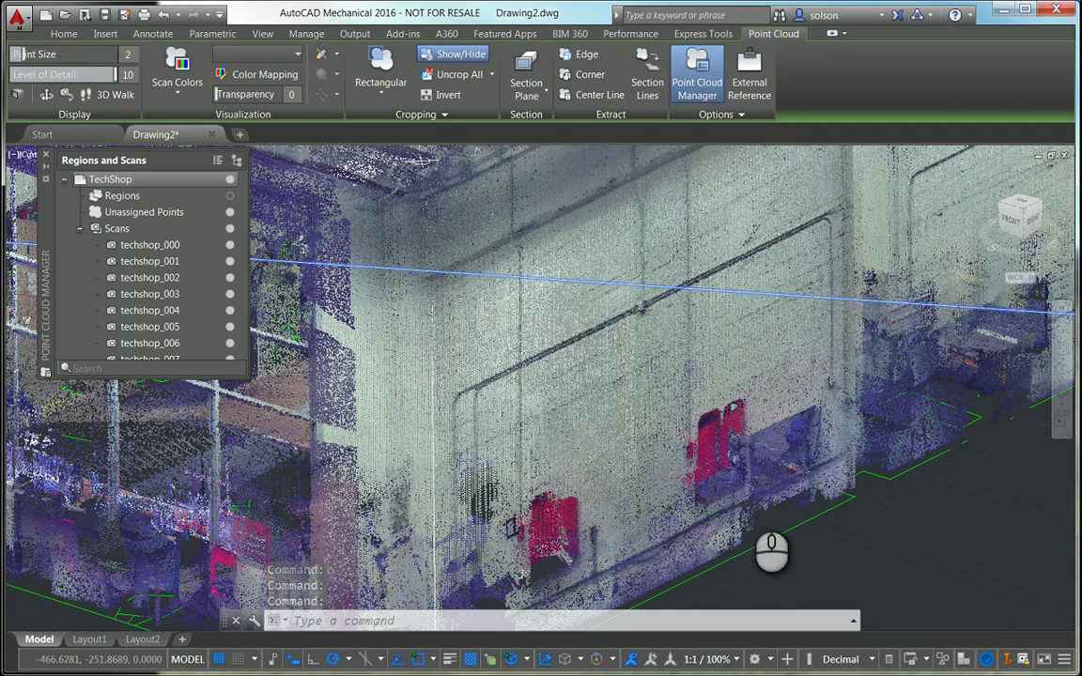
pyautogui.scroll(-3, 749, 495)
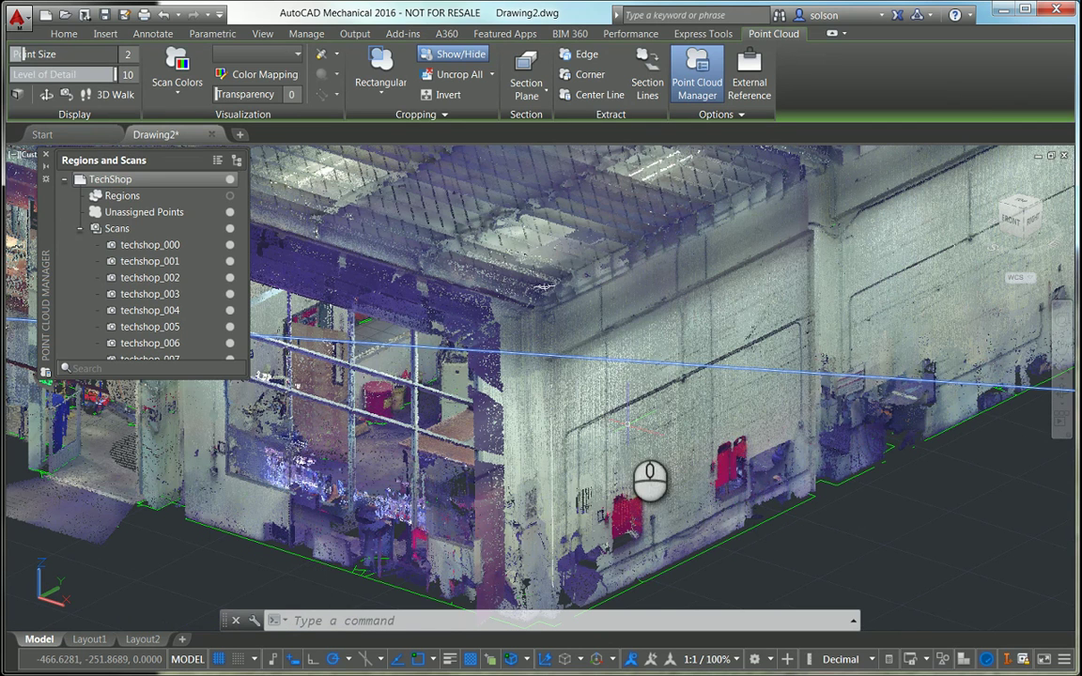
pyautogui.moveTo(629, 424)
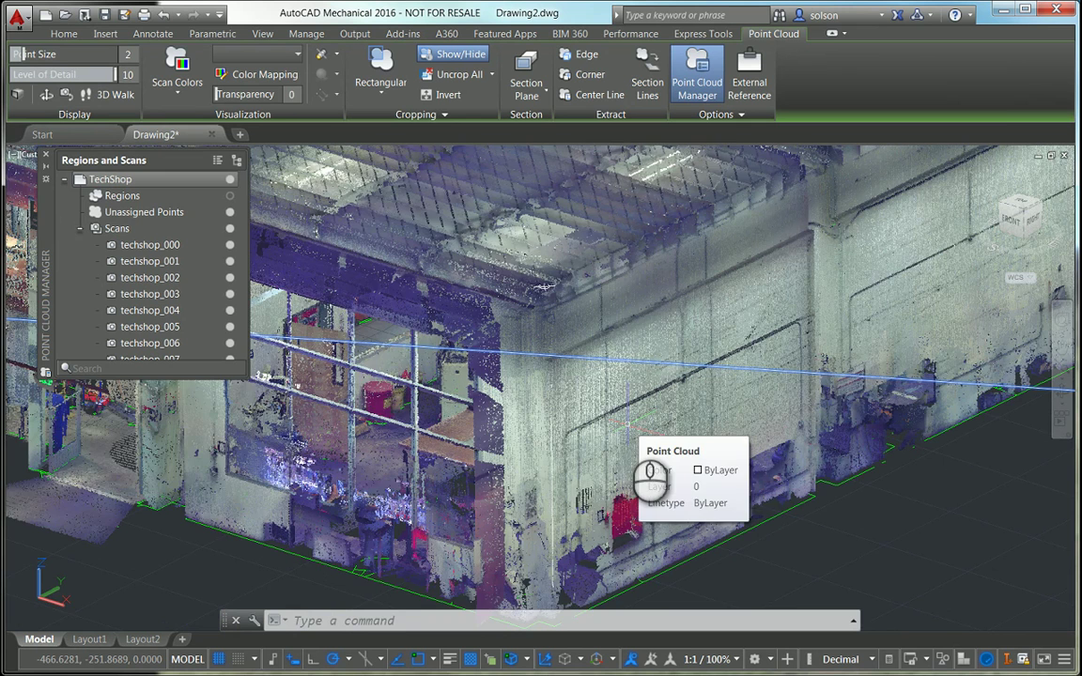
pyautogui.scroll(-3, 627, 424)
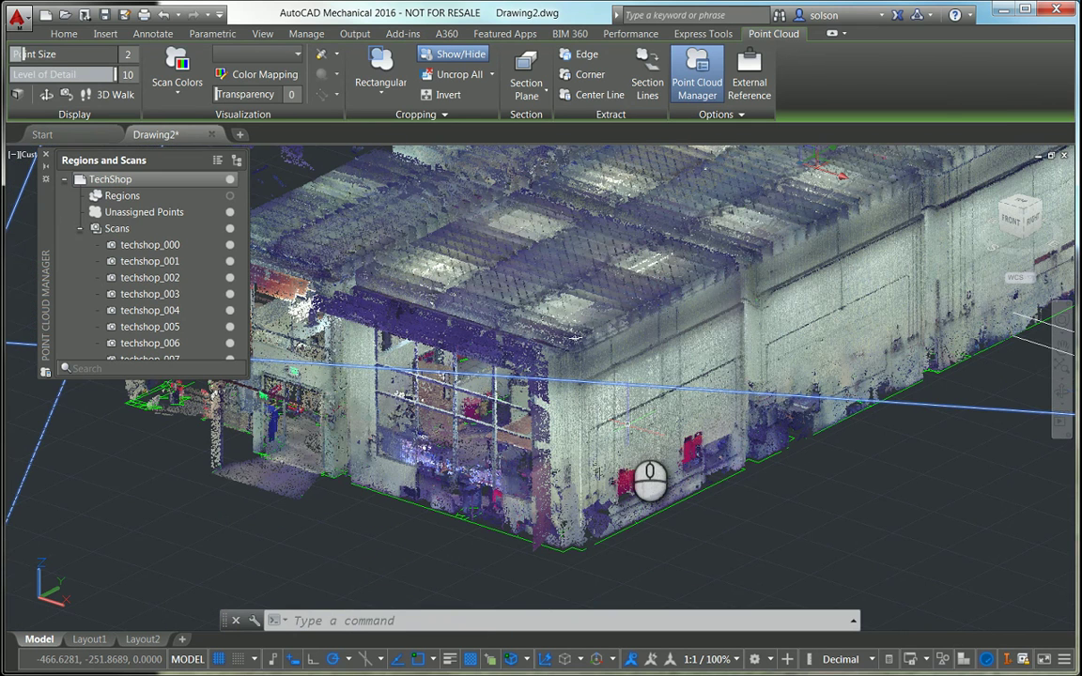